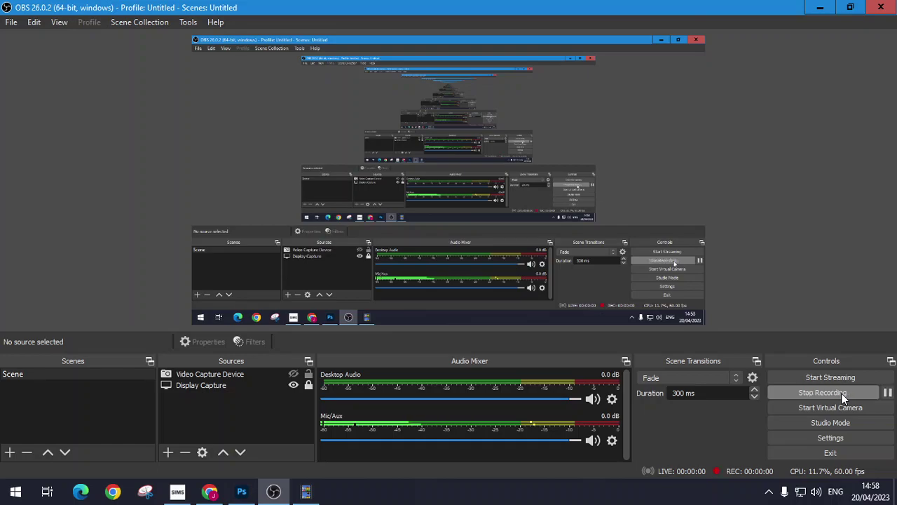
Step: Switch from OBS to Photoshop, showing the Untitled-9 black-and-white portrait
click(241, 491)
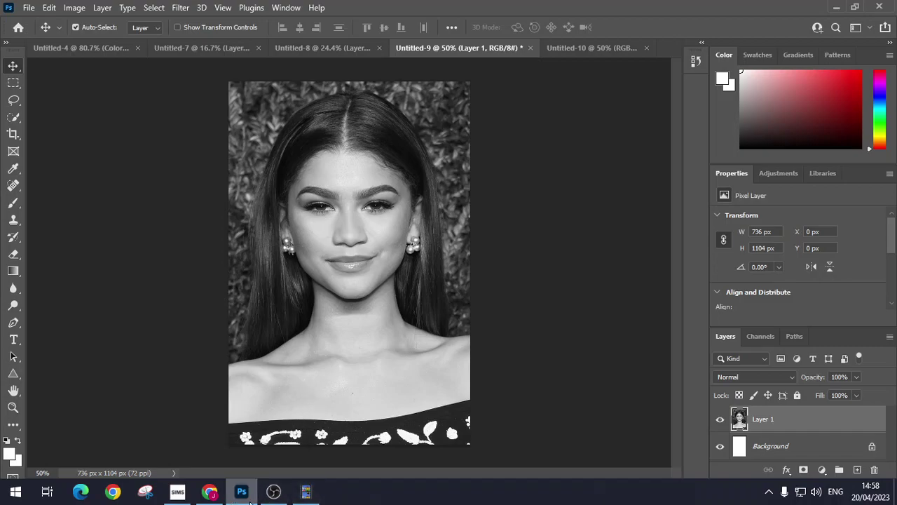
Step: View the finished Untitled-4 face collage, then bring up Chrome's portrait image results
click(96, 50)
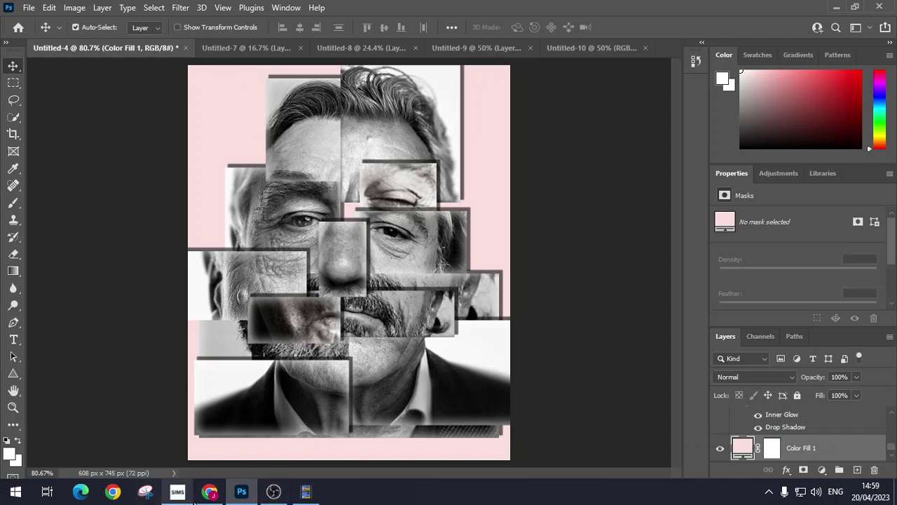
click(209, 490)
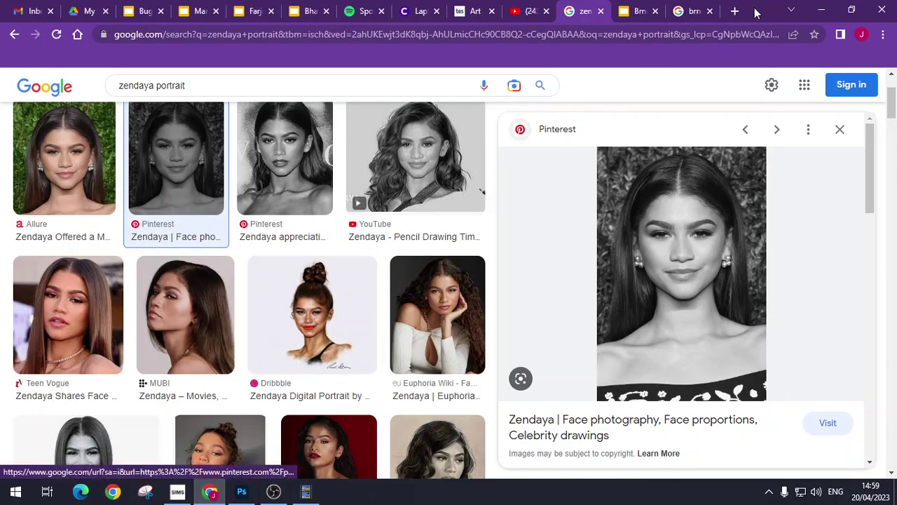
Step: Browse the Brno Del Zou reference collage results, then return to Photoshop's Untitled-4 collage
click(689, 12)
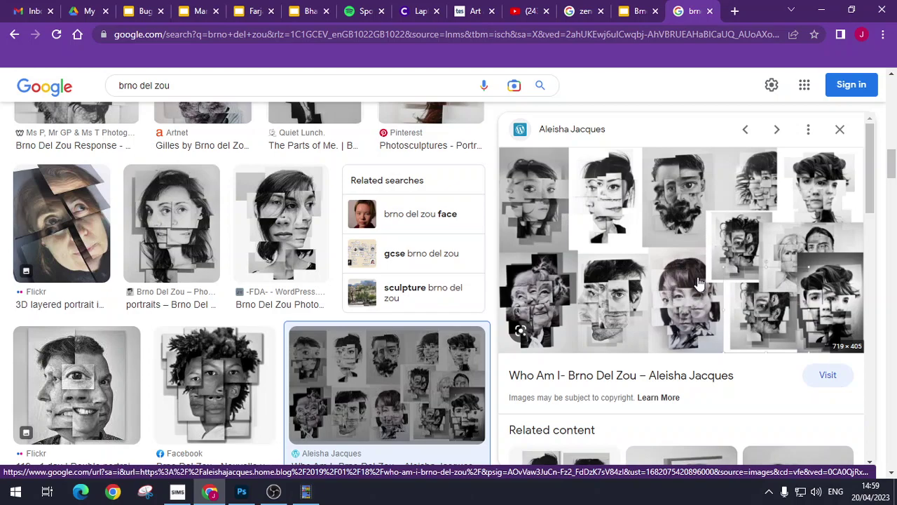
click(306, 495)
click(304, 493)
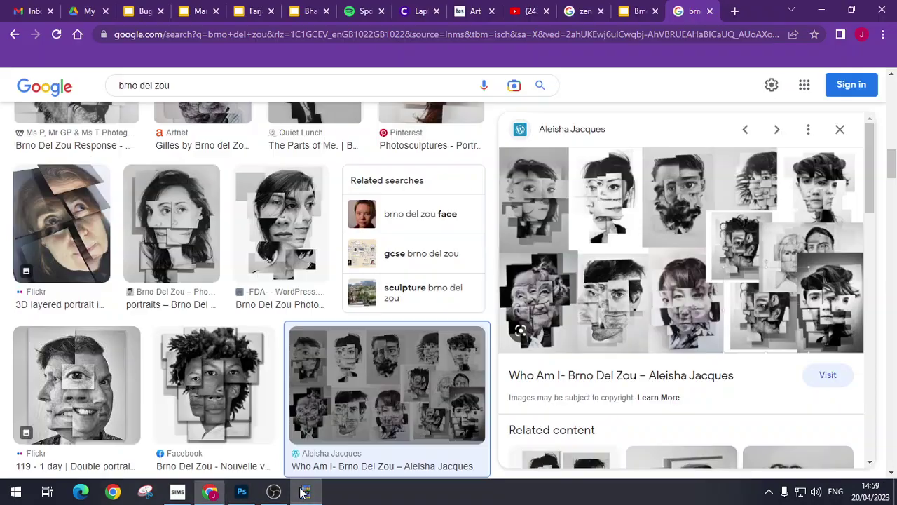
click(241, 491)
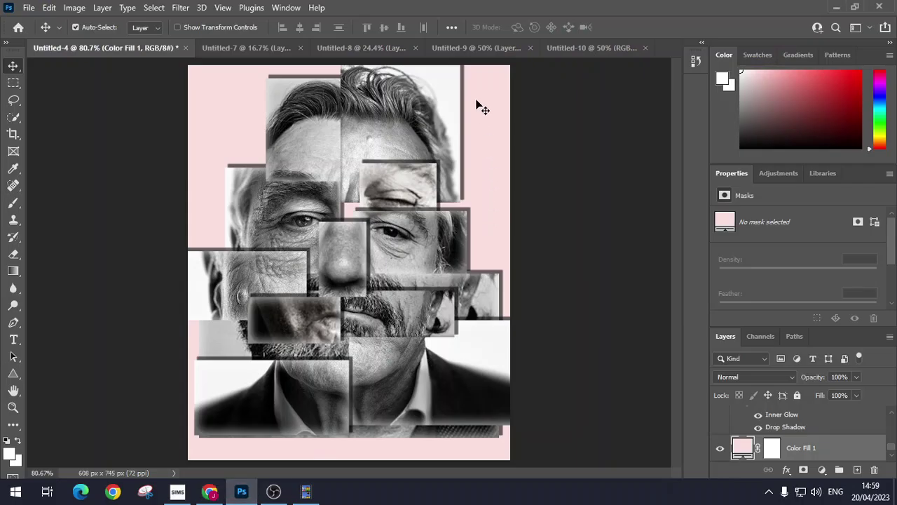
Step: Review the Untitled-7 to Untitled-10 documents, ending on Untitled-9 with the Rectangular Marquee tool
click(266, 48)
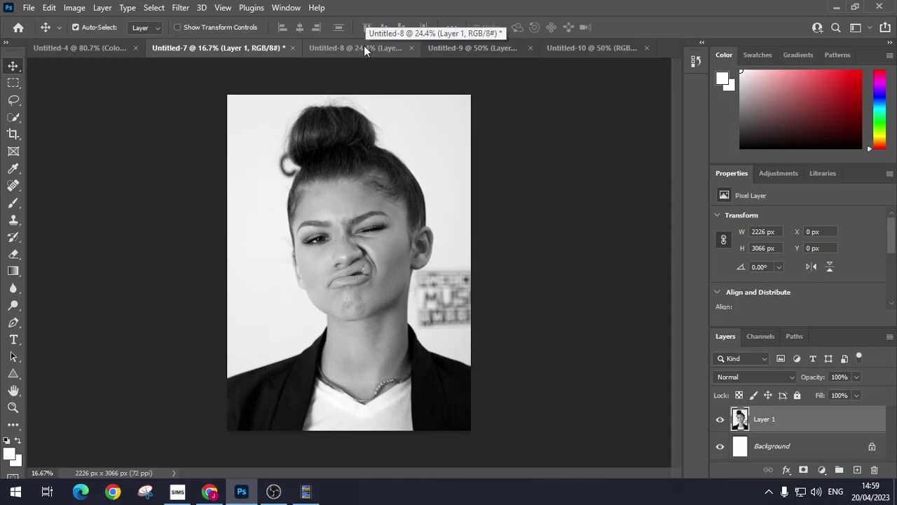
click(364, 46)
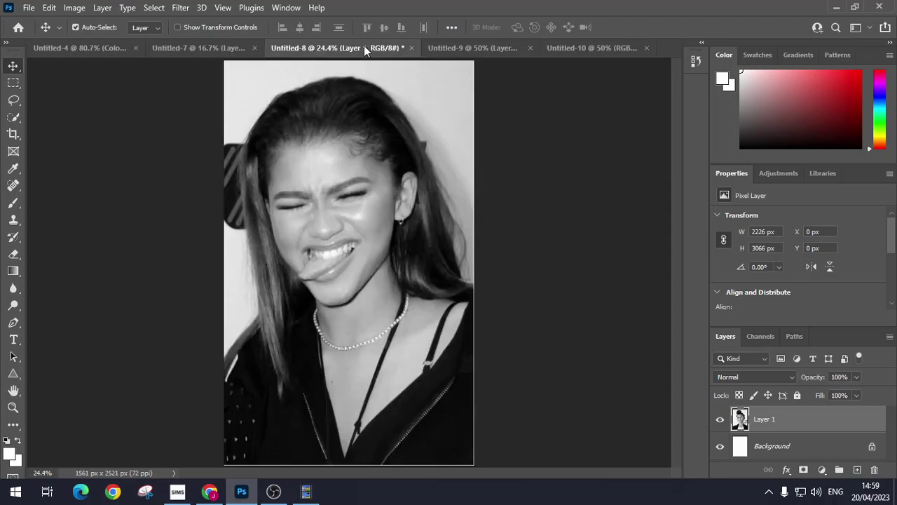
click(449, 49)
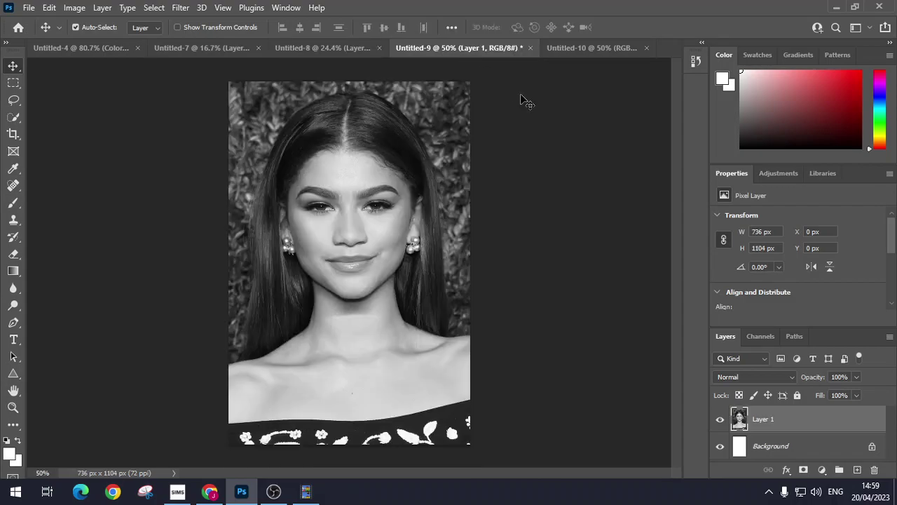
click(574, 49)
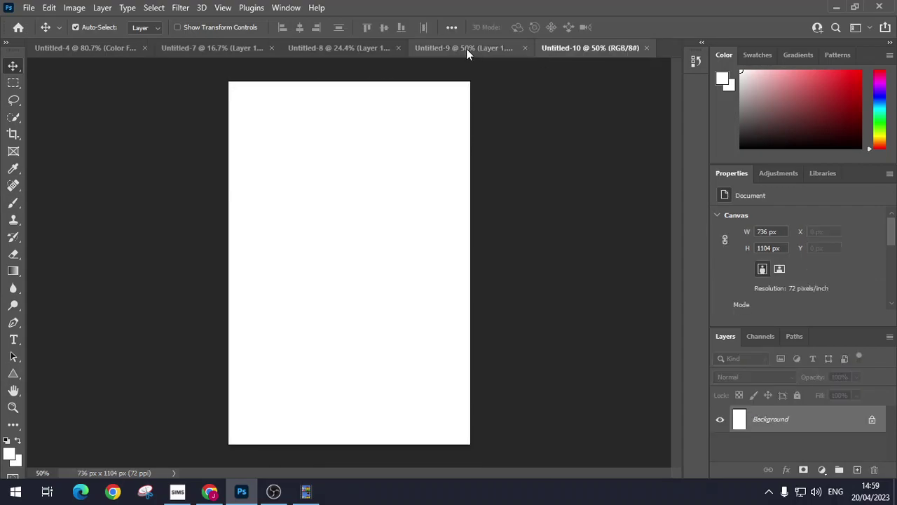
click(340, 48)
click(418, 47)
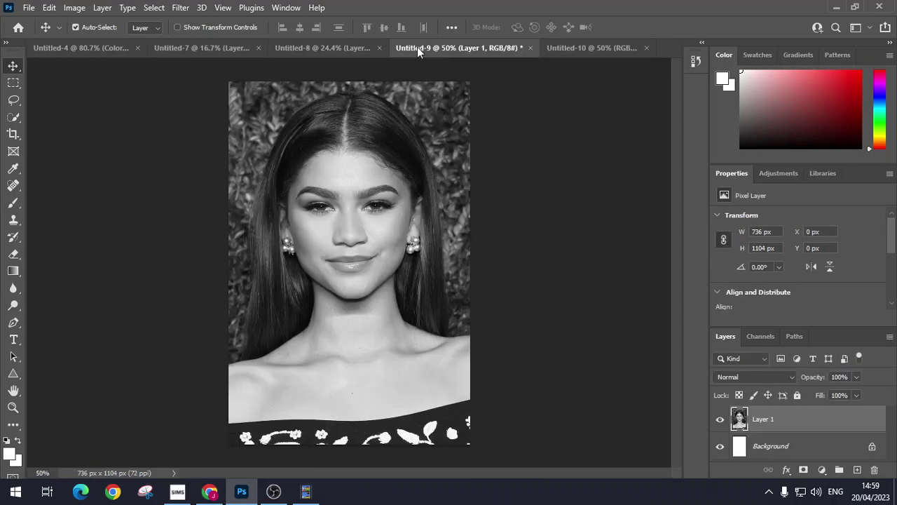
click(299, 50)
click(228, 50)
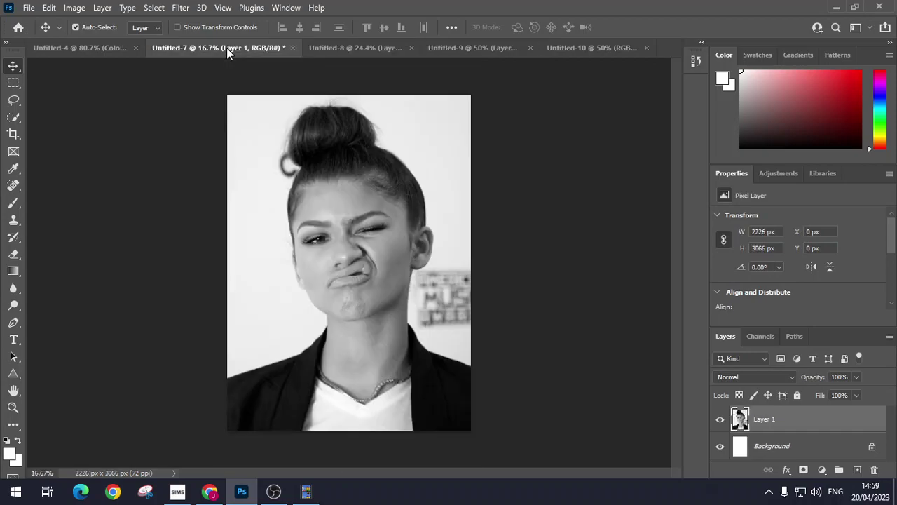
click(442, 53)
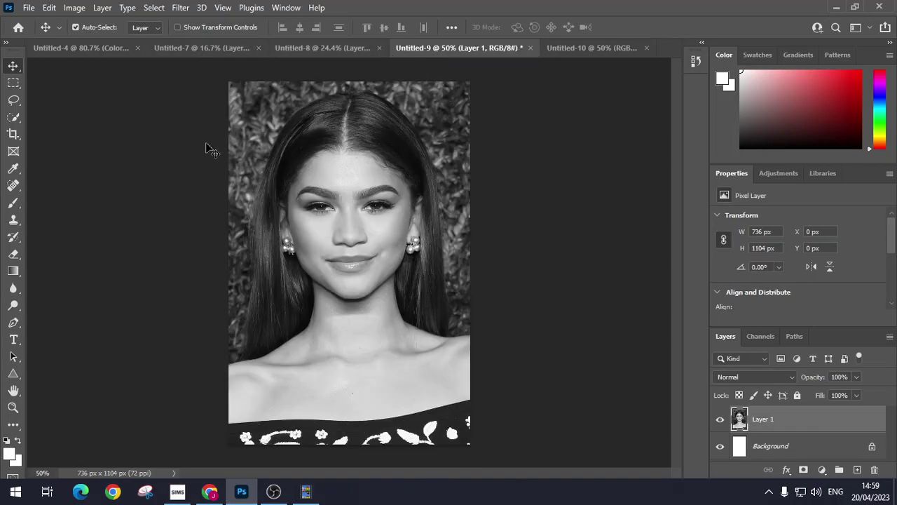
click(14, 83)
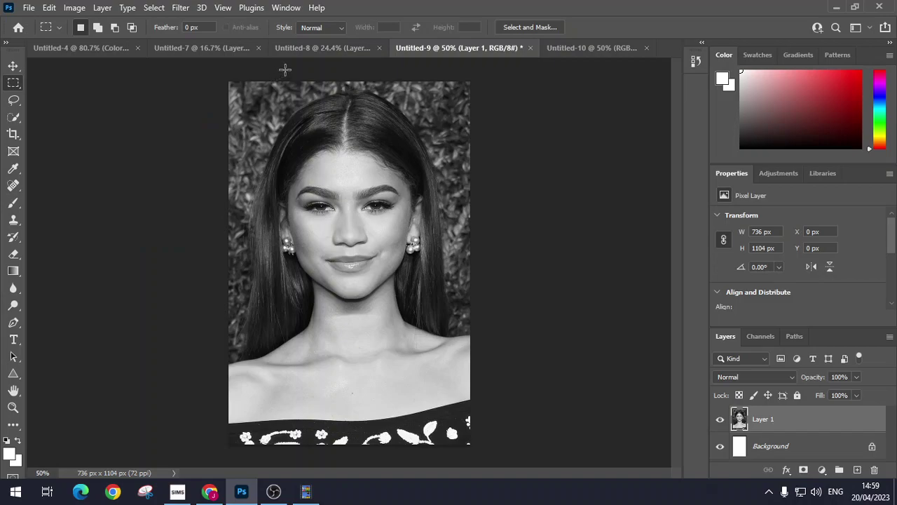
Step: Copy a tall strip of the Untitled-7 portrait into Untitled-10, scaled to 406 × 1288 px
click(234, 46)
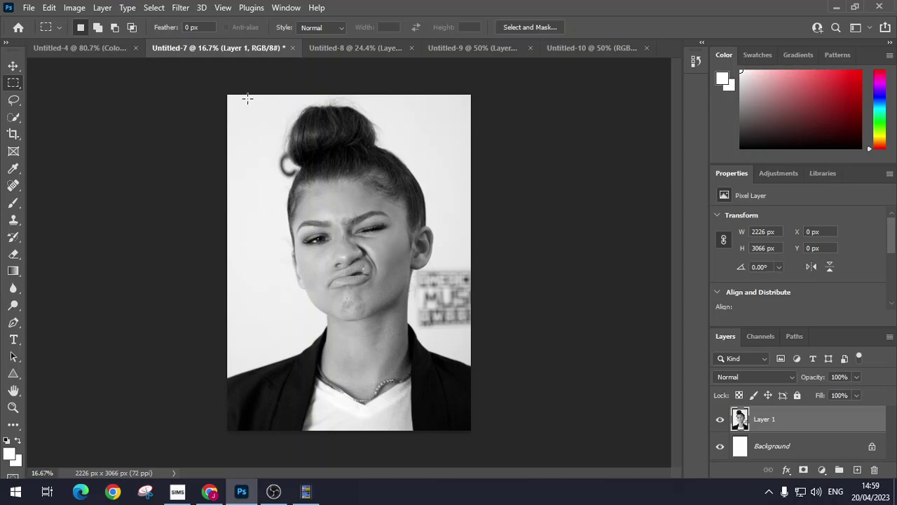
drag(245, 98, 348, 424)
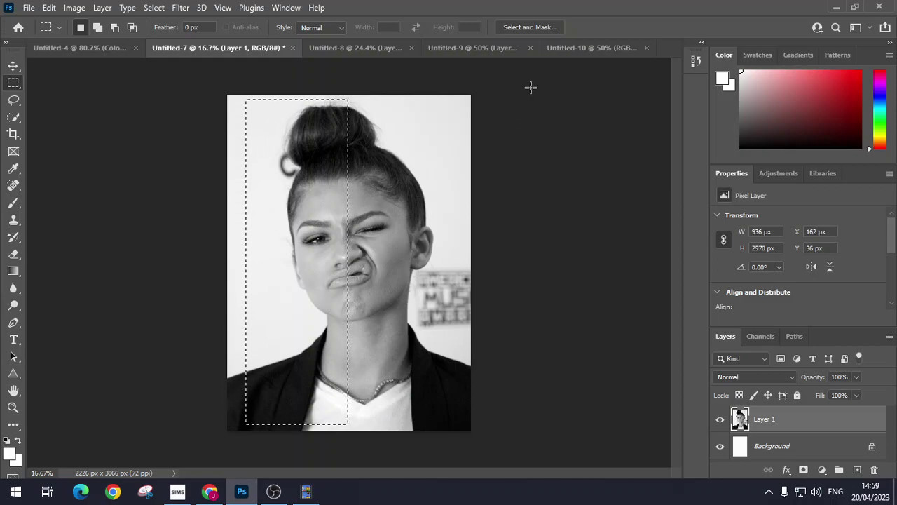
click(571, 47)
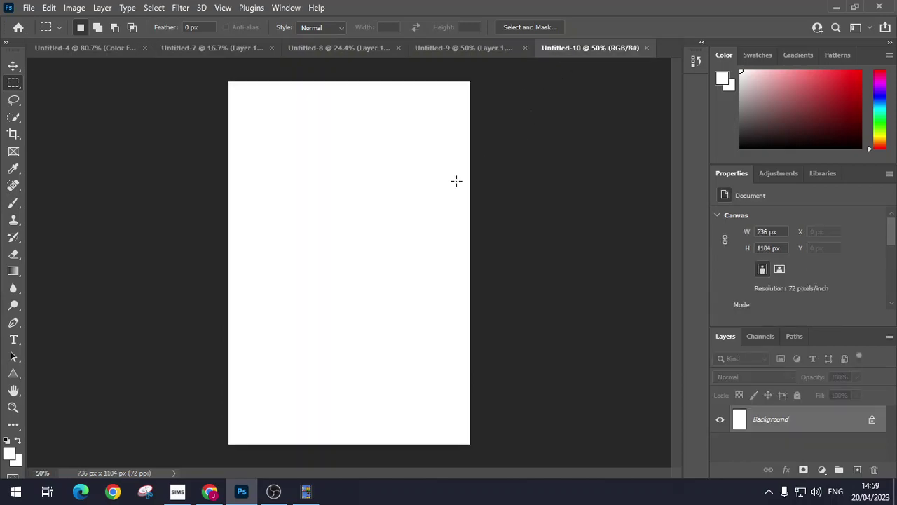
key(ctrl+v)
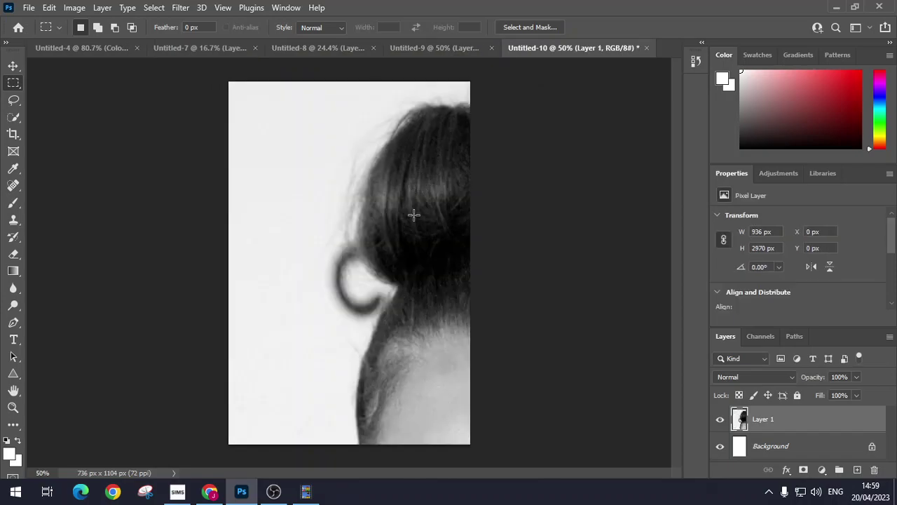
key(ctrl+t)
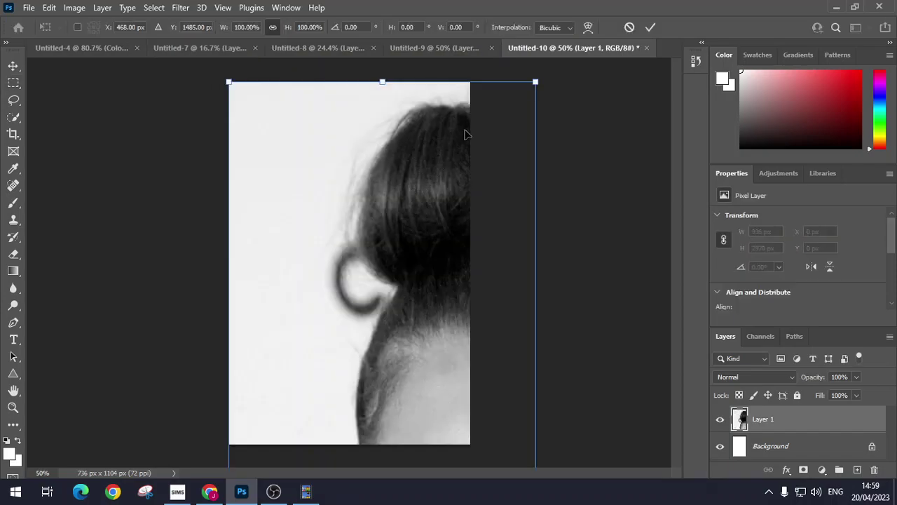
drag(534, 82, 313, 115)
key(Return)
key(m)
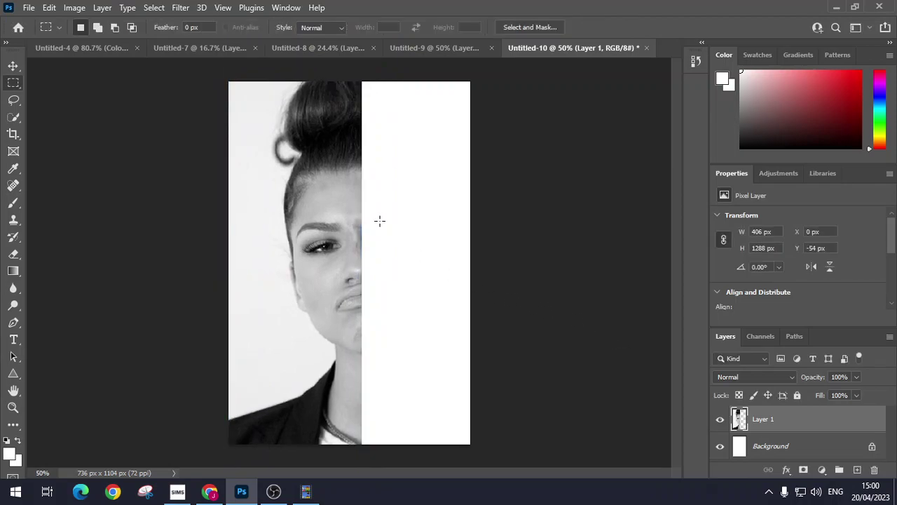
Step: Paste the Untitled-9 forehead-to-mouth patch into Untitled-10, enlarged to 389 × 476 px on the right
click(419, 47)
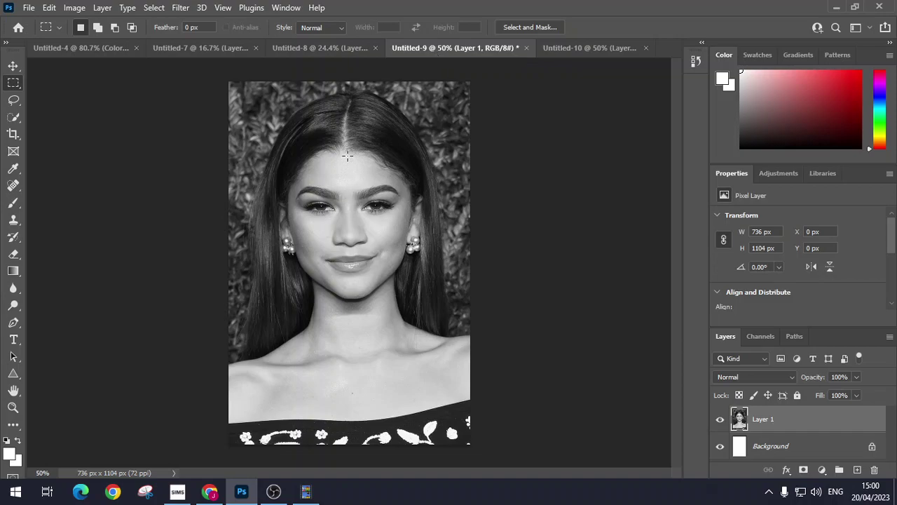
drag(332, 141, 428, 260)
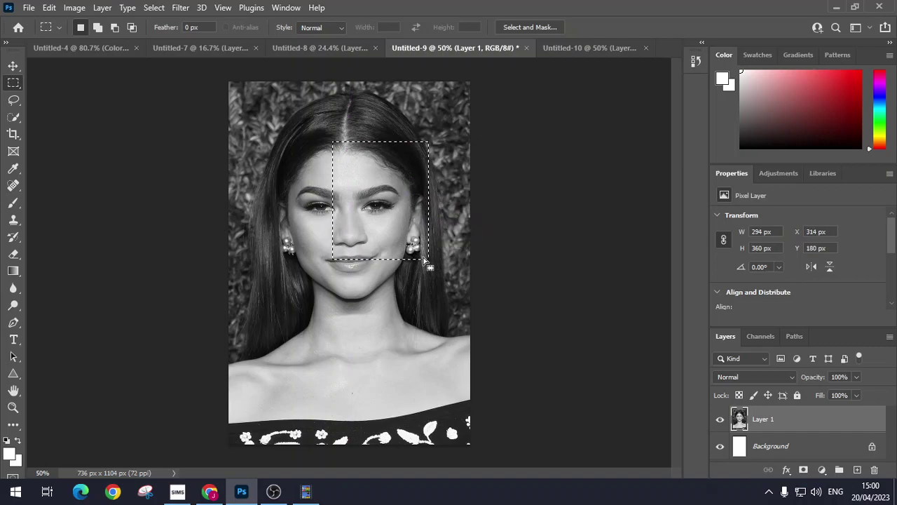
click(574, 48)
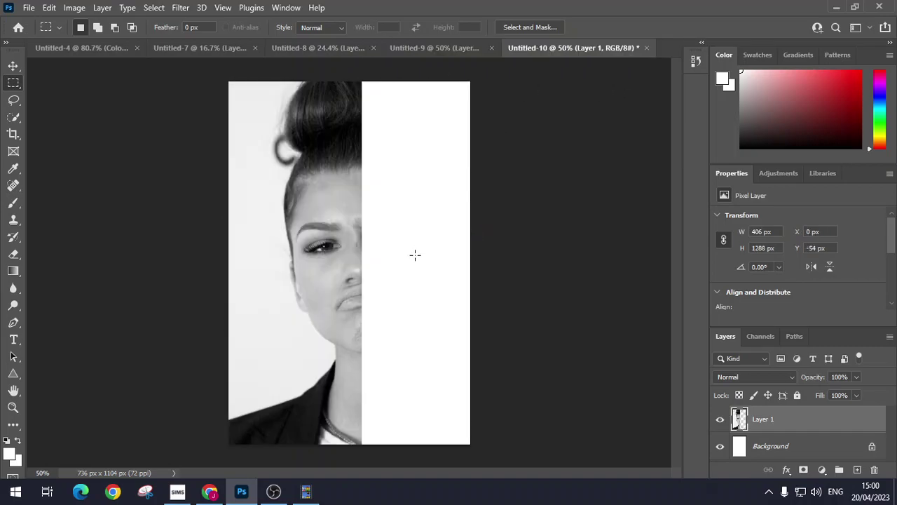
key(ctrl+v)
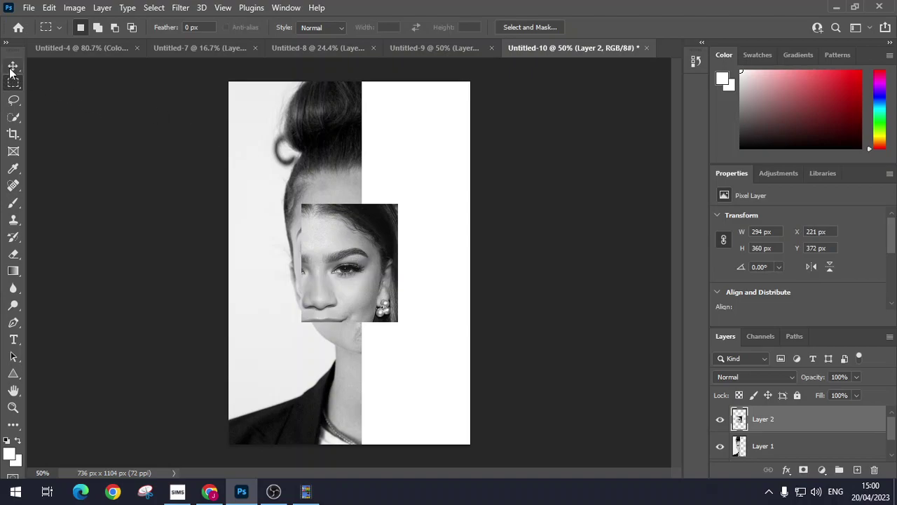
click(13, 65)
drag(354, 291, 386, 261)
key(ctrl+t)
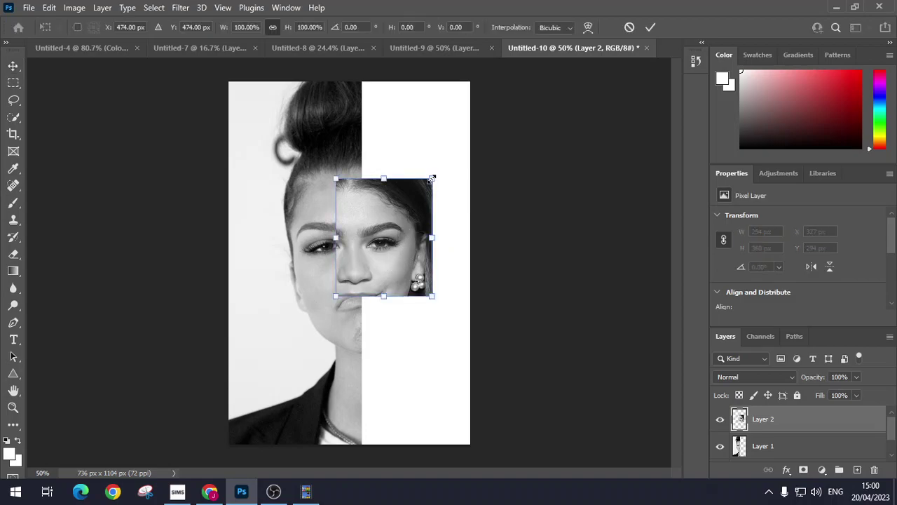
mouse_move(432, 179)
mouse_down()
mouse_move(463, 140)
mouse_move(429, 189)
mouse_move(431, 180)
mouse_up()
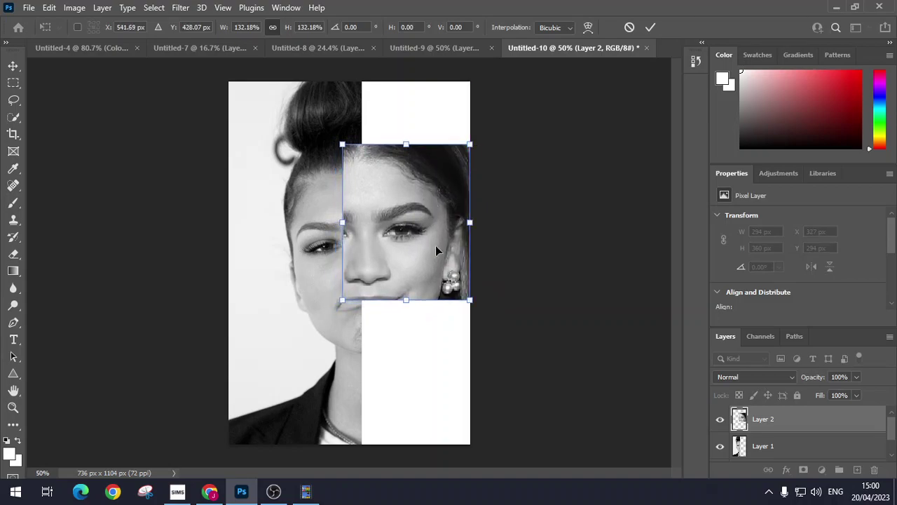
key(Return)
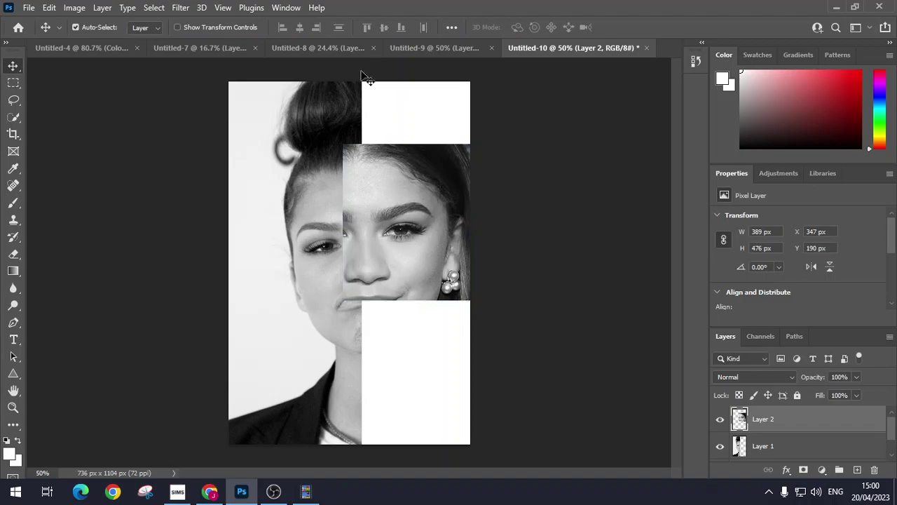
Step: Select the tongue-out mouth area in the Untitled-8 portrait
click(408, 49)
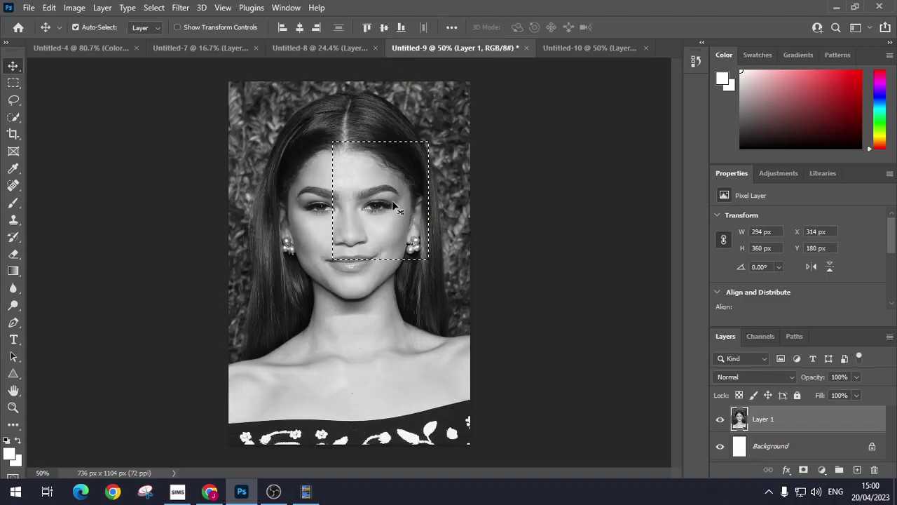
click(315, 47)
click(13, 83)
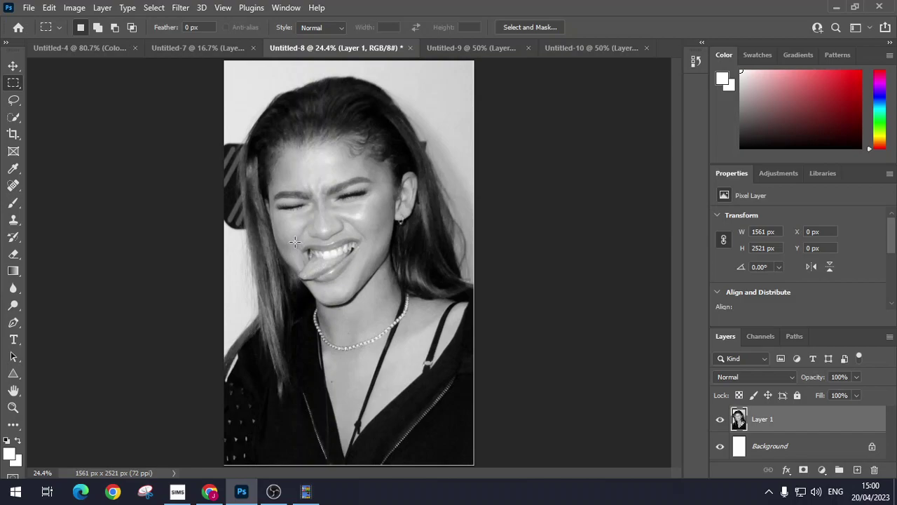
drag(294, 242, 364, 283)
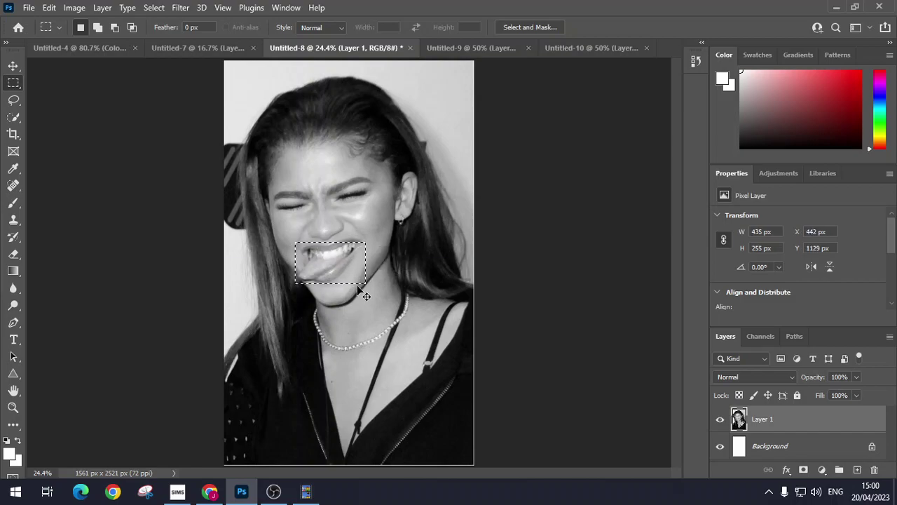
Step: Paste the mouth into Untitled-10 as Layer 3 and shrink it to about 58%
click(560, 48)
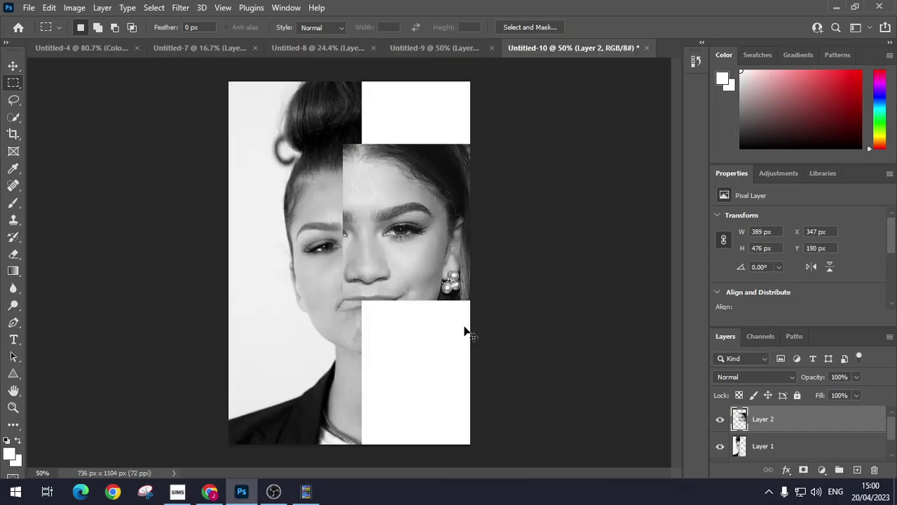
key(ctrl+v)
click(15, 66)
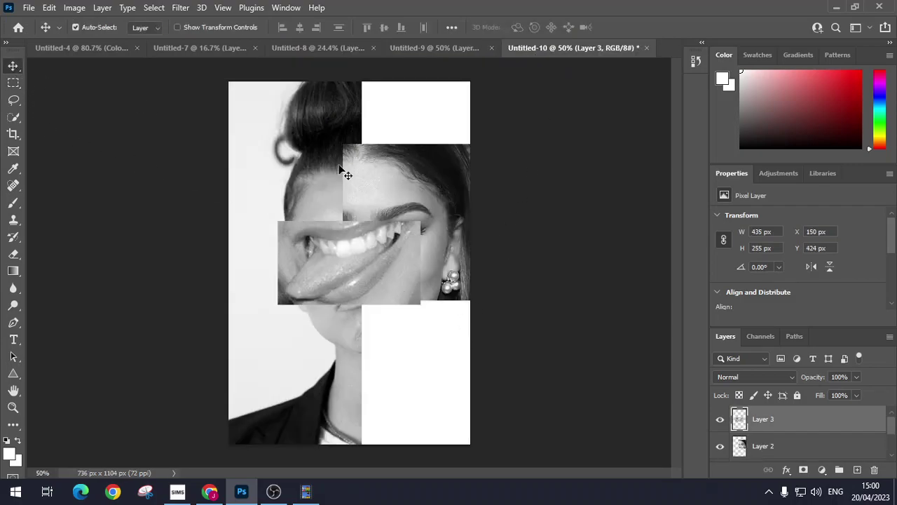
key(ctrl+t)
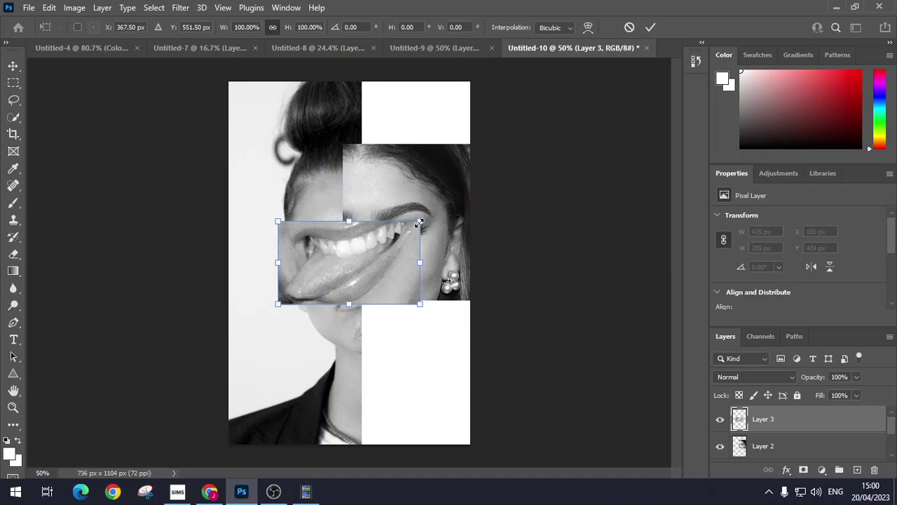
drag(420, 222, 390, 291)
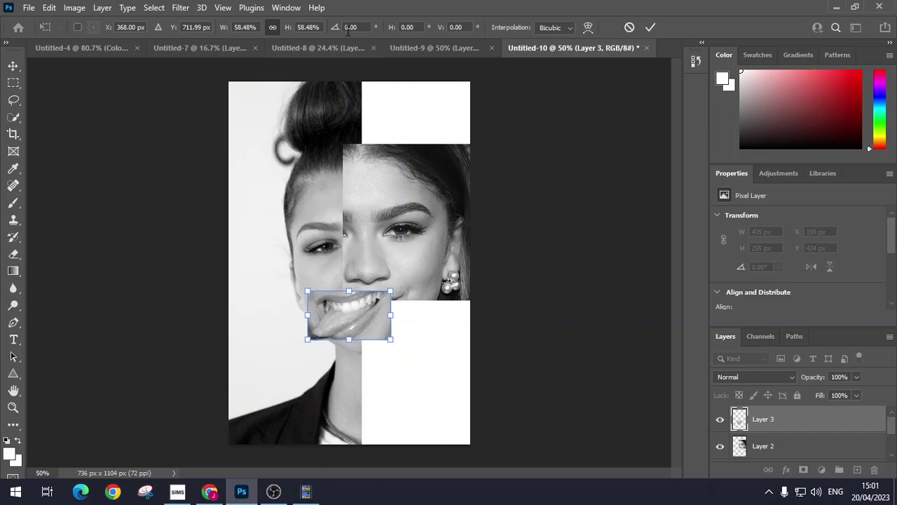
click(414, 48)
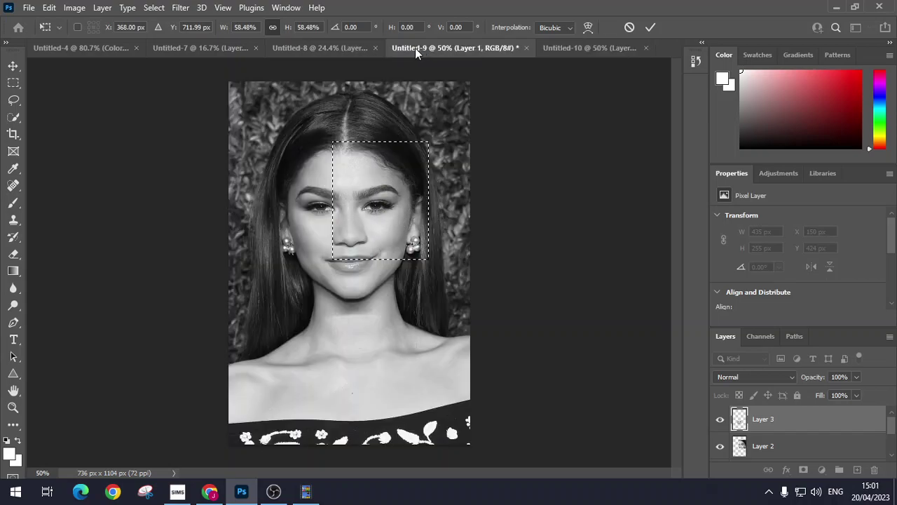
Step: Select a small area around the pursed lips in the Untitled-7 portrait
click(218, 48)
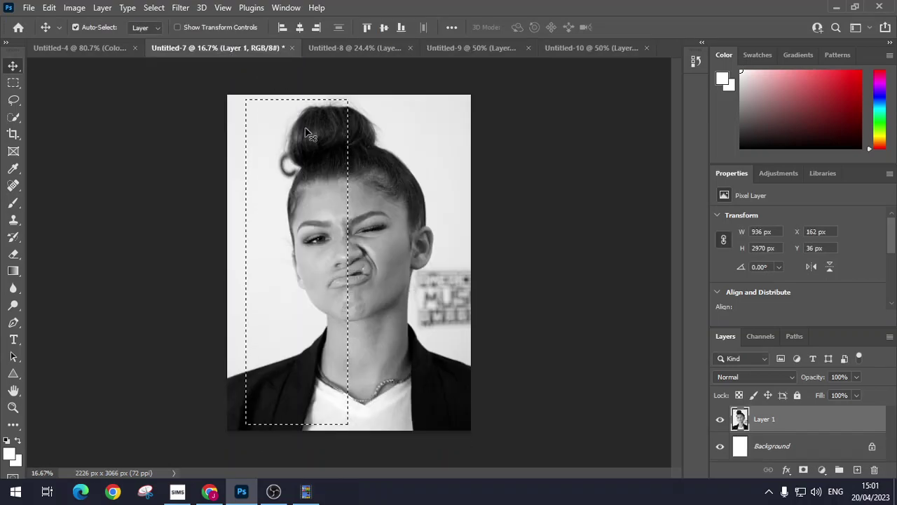
click(14, 82)
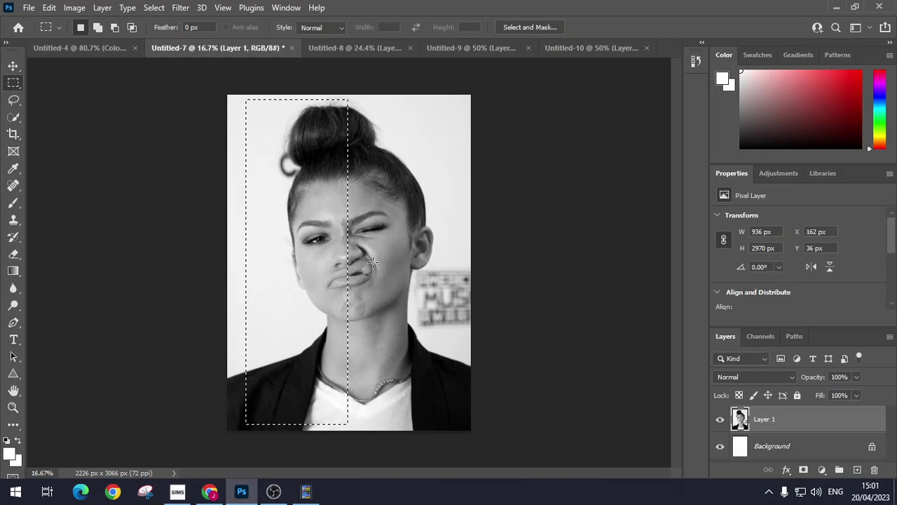
drag(377, 259, 343, 291)
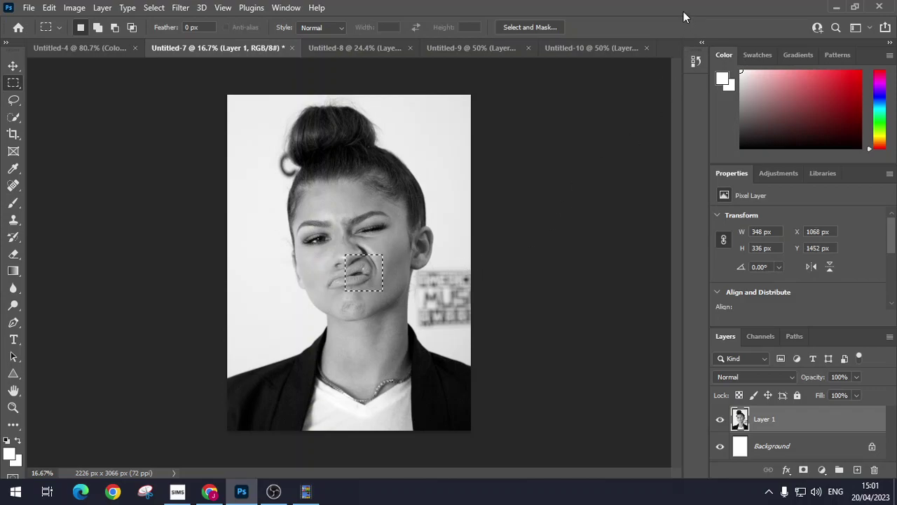
Step: Shrink the Layer 3 mouth in Untitled-10 to about 250 × 147 px
click(584, 51)
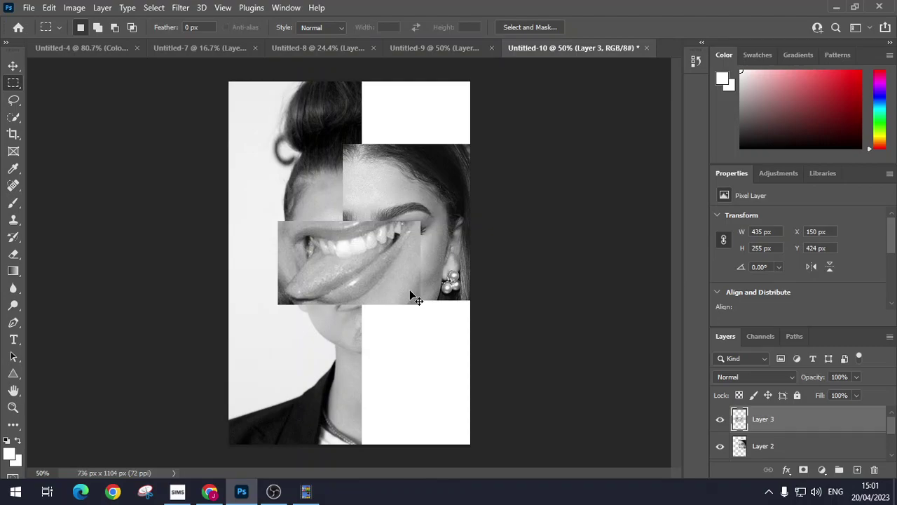
click(437, 47)
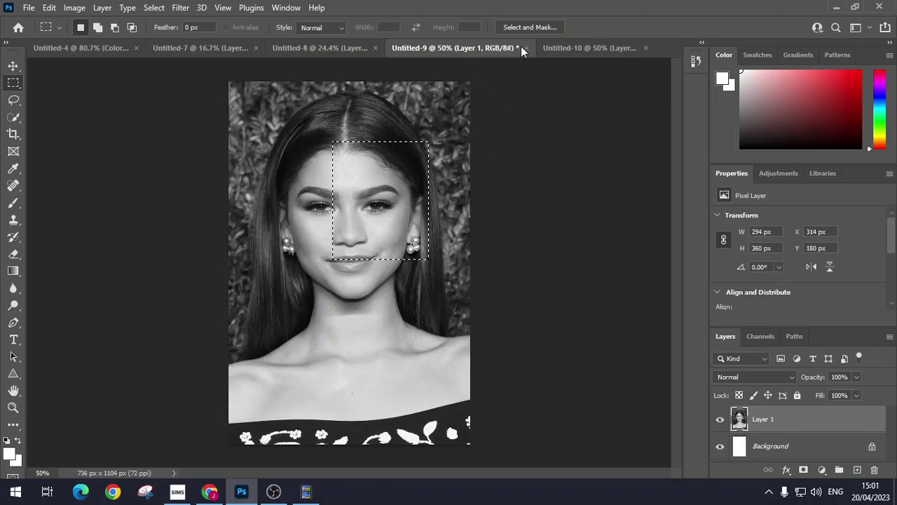
click(594, 49)
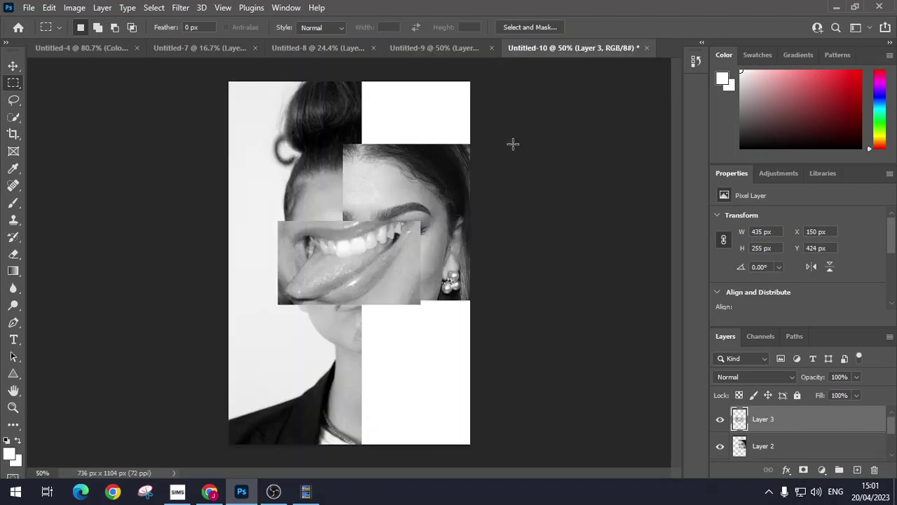
click(13, 65)
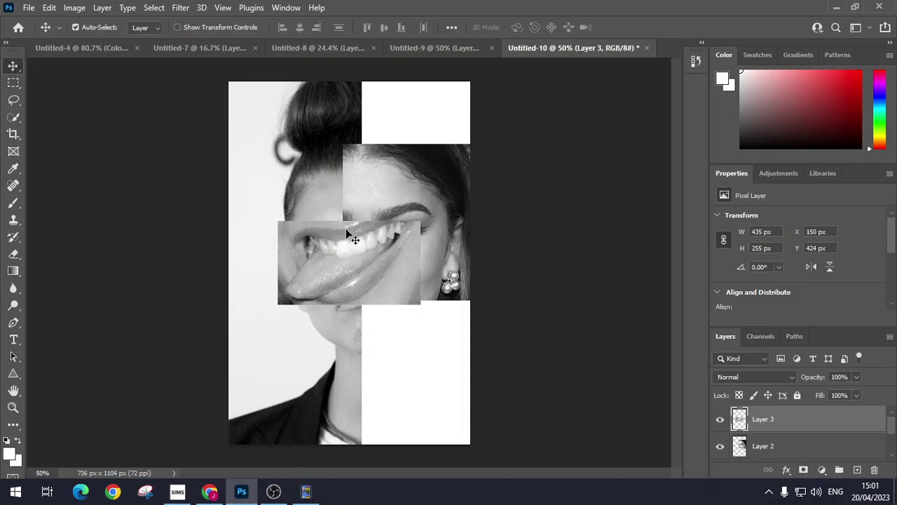
key(ctrl)
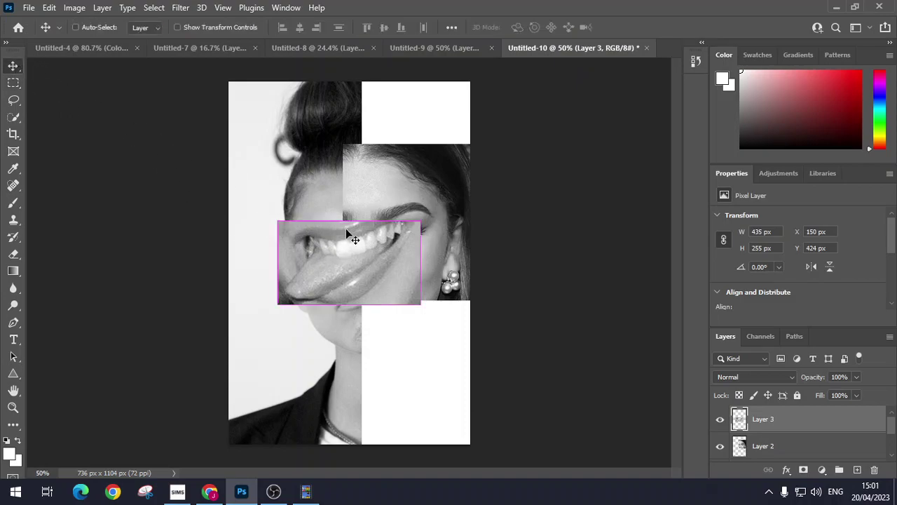
key(ctrl+t)
drag(421, 222, 364, 263)
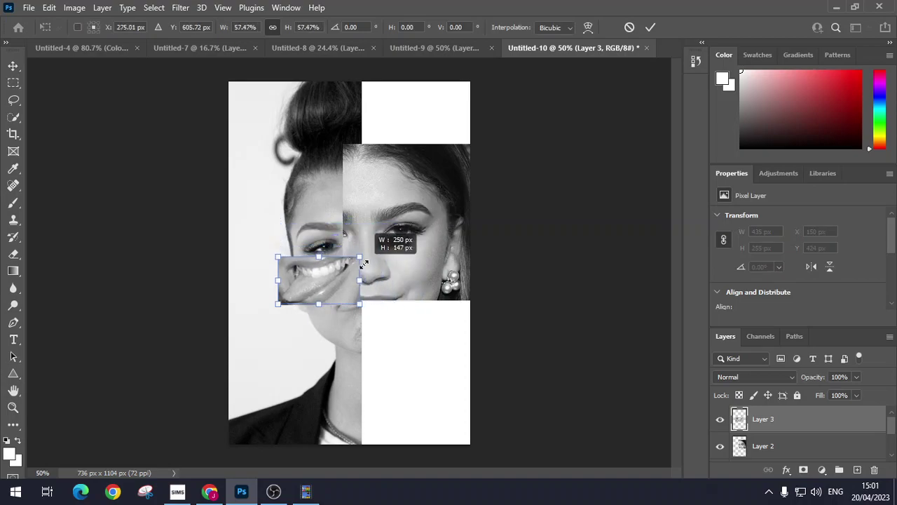
Step: Move the tongue-out mouth toward the chin, centred under the nose, slightly enlarged
drag(314, 284, 356, 319)
drag(399, 293, 379, 305)
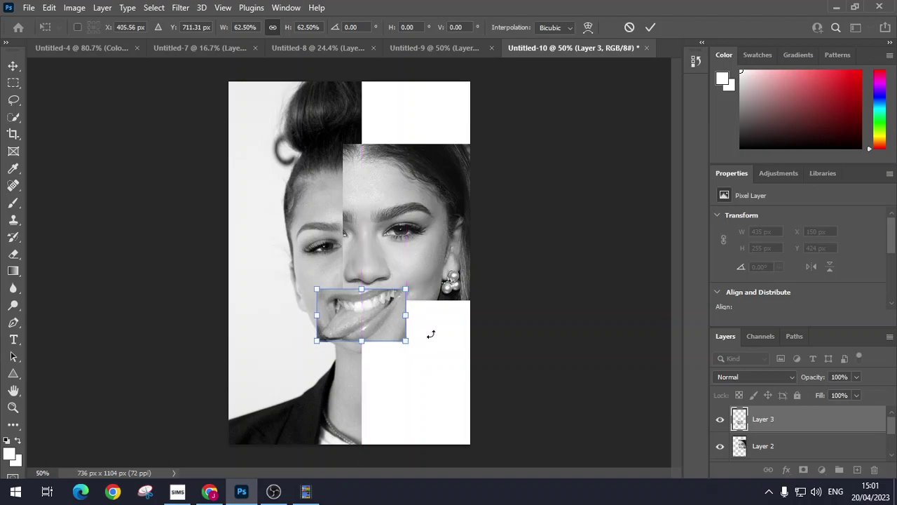
key(Return)
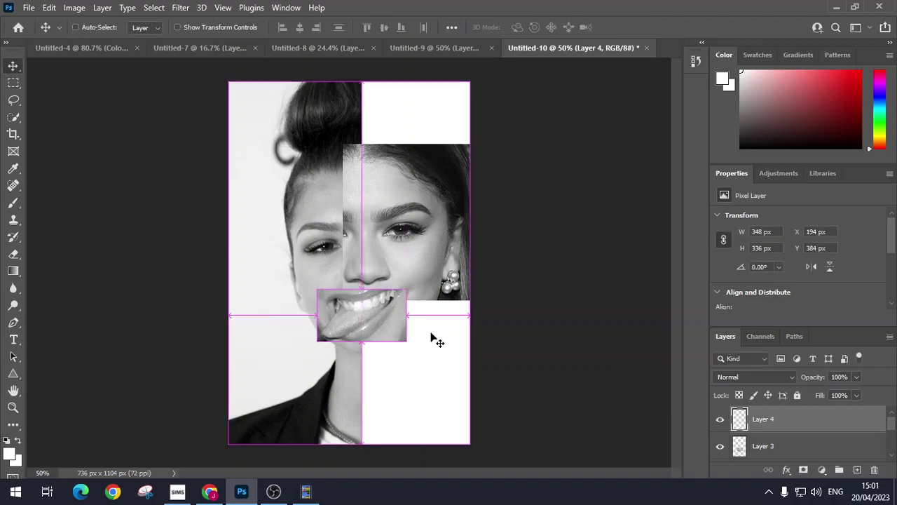
Step: Paste the pursed lips as Layer 4, resized to 188 × 182 px over the mouth
key(ctrl+v)
key(ctrl+t)
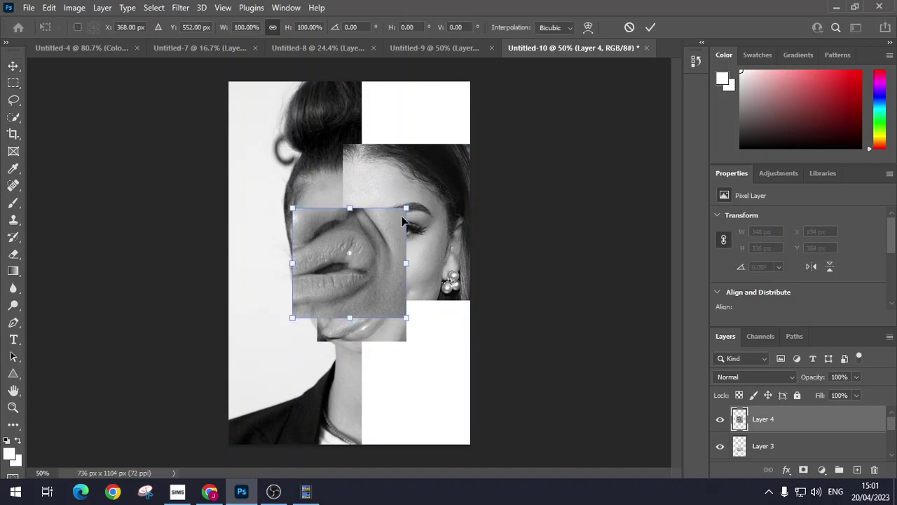
drag(406, 209, 409, 279)
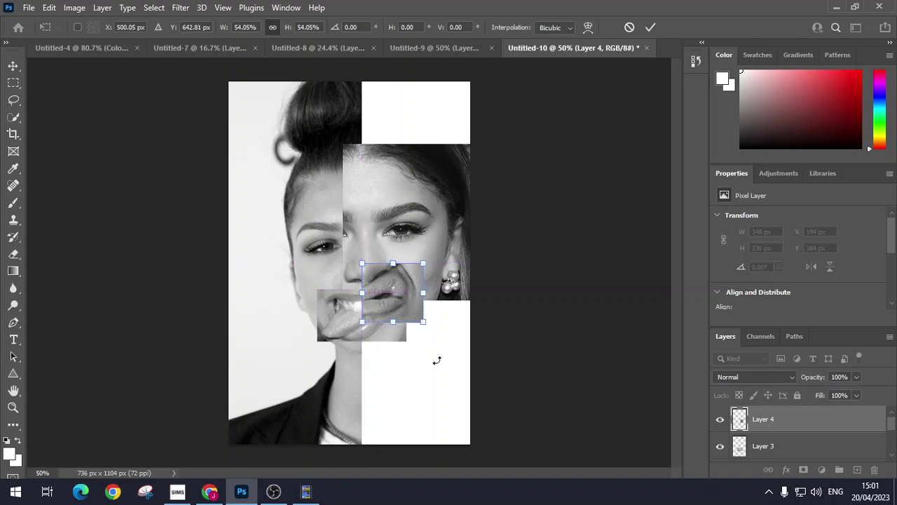
key(Return)
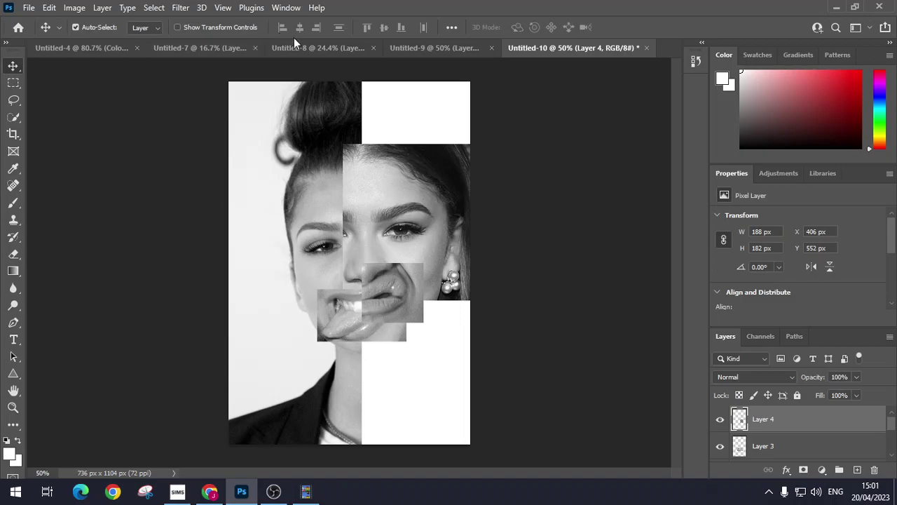
Step: Select the top of the hair in the Untitled-8 tongue-out photo
click(323, 49)
click(448, 50)
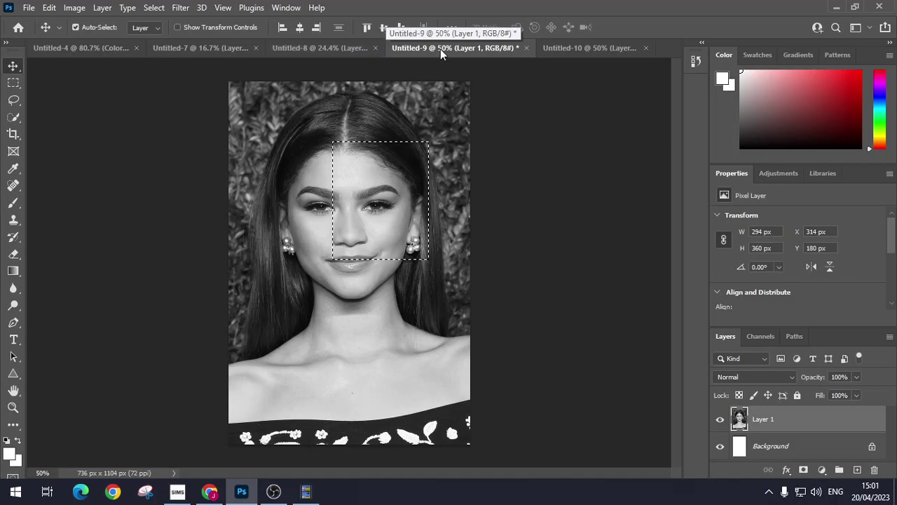
click(340, 47)
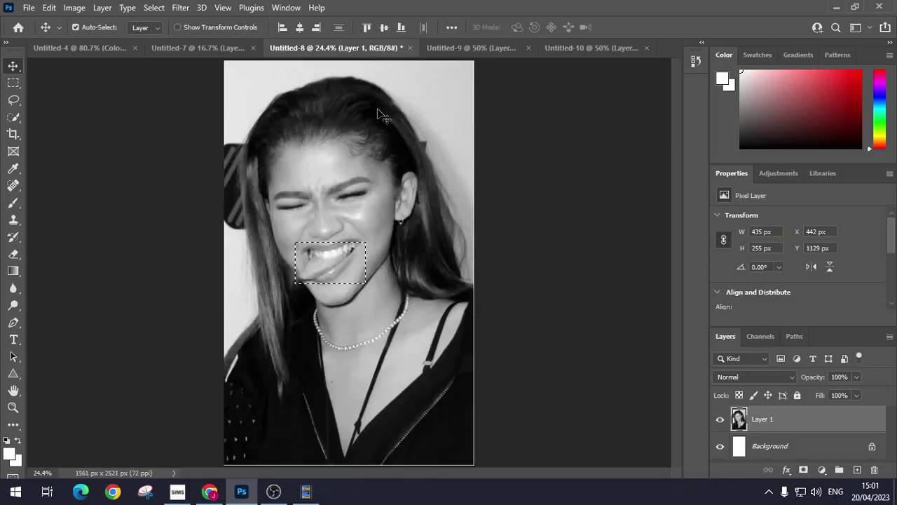
click(13, 83)
drag(316, 79, 393, 151)
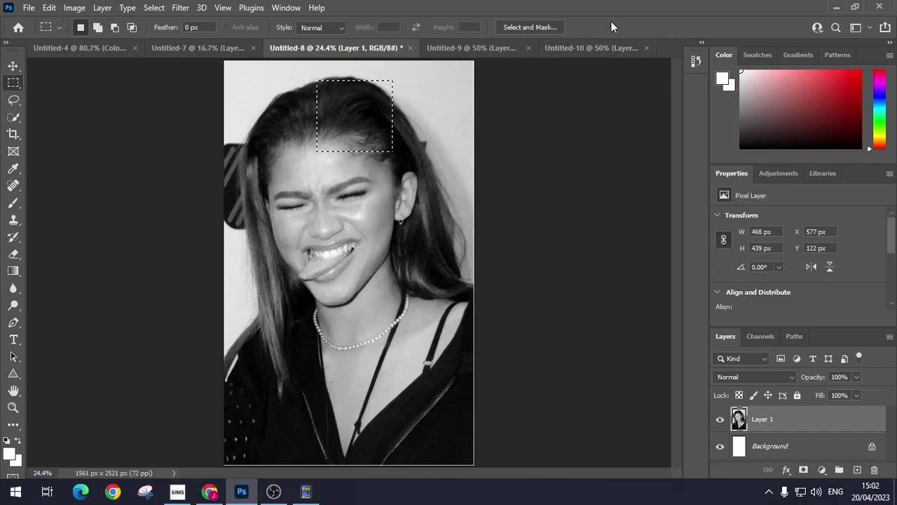
Step: Paste the hair into Untitled-10 as Layer 5, scaled to 249 × 234 px at top right
click(591, 47)
key(ctrl+v)
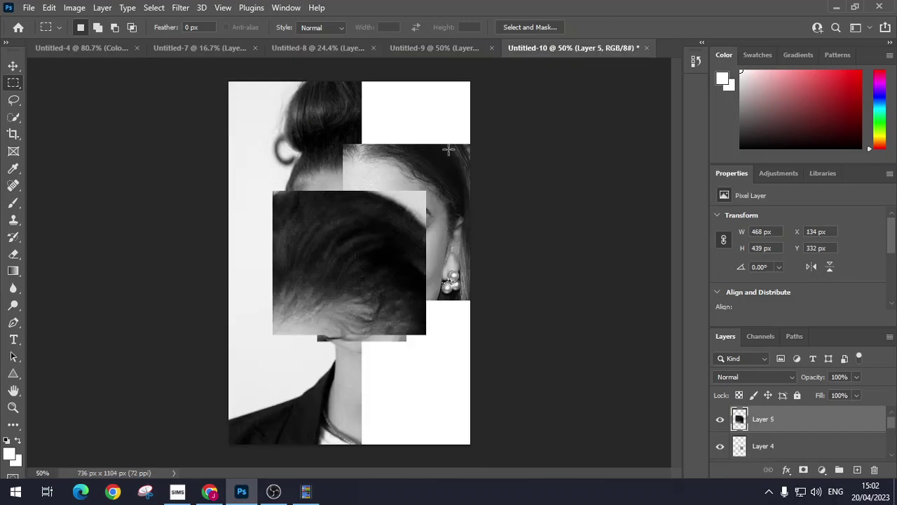
key(ctrl+t)
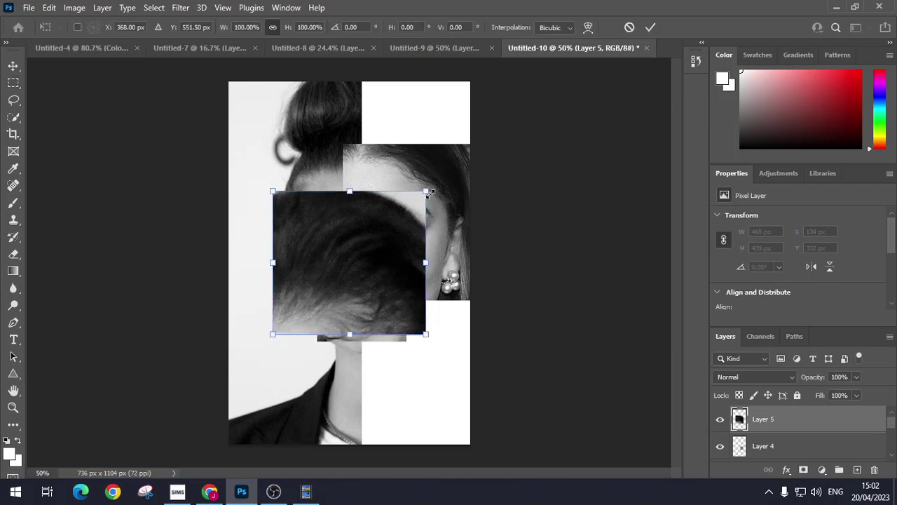
drag(427, 191, 354, 260)
drag(360, 242, 423, 138)
key(Return)
key(m)
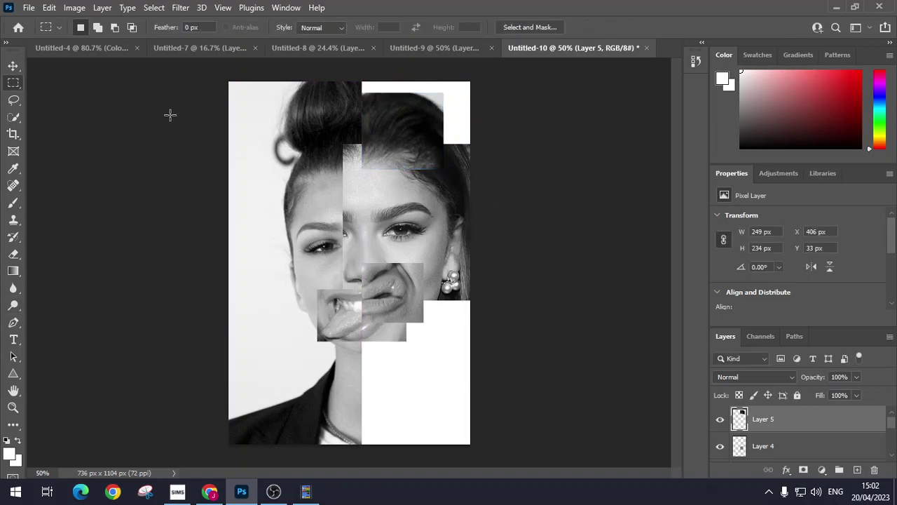
Step: Copy the neck and necklace area from Untitled-8 into the Untitled-10 collage
click(200, 49)
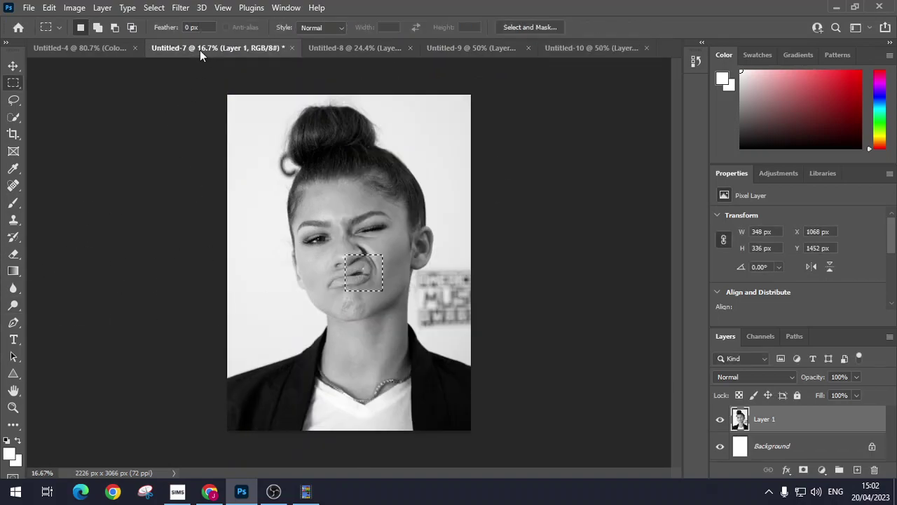
click(329, 49)
drag(341, 272, 454, 386)
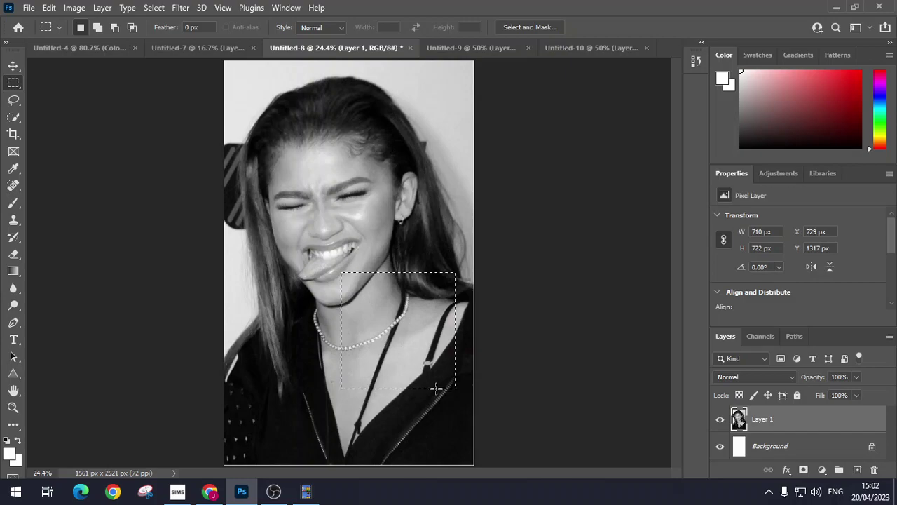
click(574, 49)
key(ctrl+v)
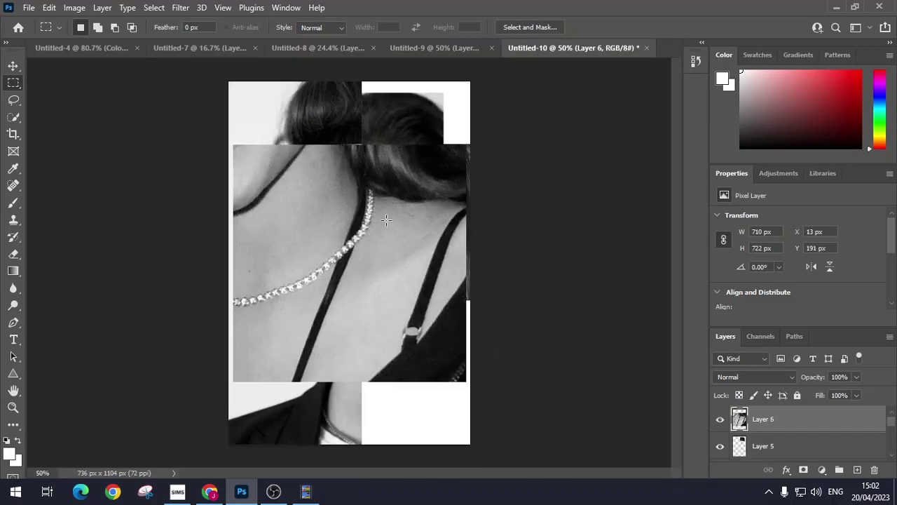
Step: Scale the necklace piece to 346 × 351 px at lower right and move Layer 6 just above Background
key(ctrl+t)
drag(464, 145, 316, 295)
drag(285, 327, 422, 355)
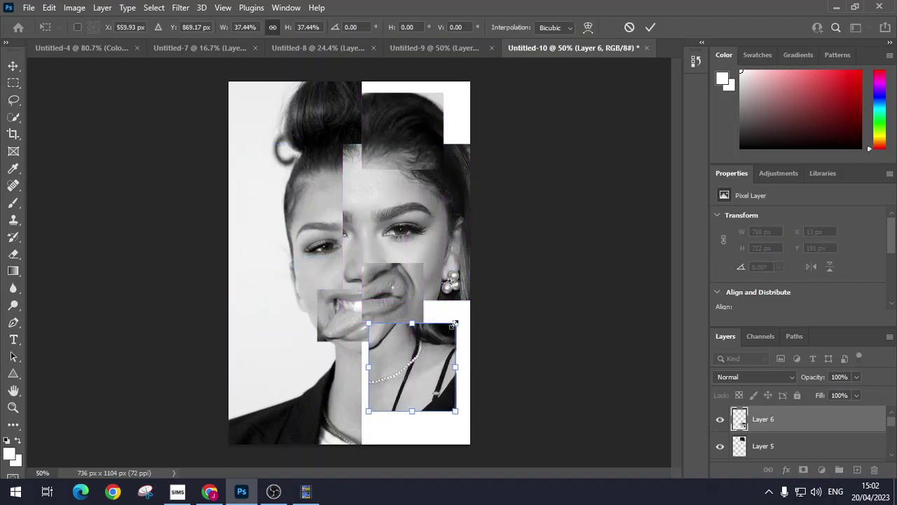
mouse_move(454, 324)
mouse_down()
mouse_move(469, 308)
mouse_move(446, 339)
mouse_move(481, 315)
mouse_move(457, 336)
mouse_up()
key(Return)
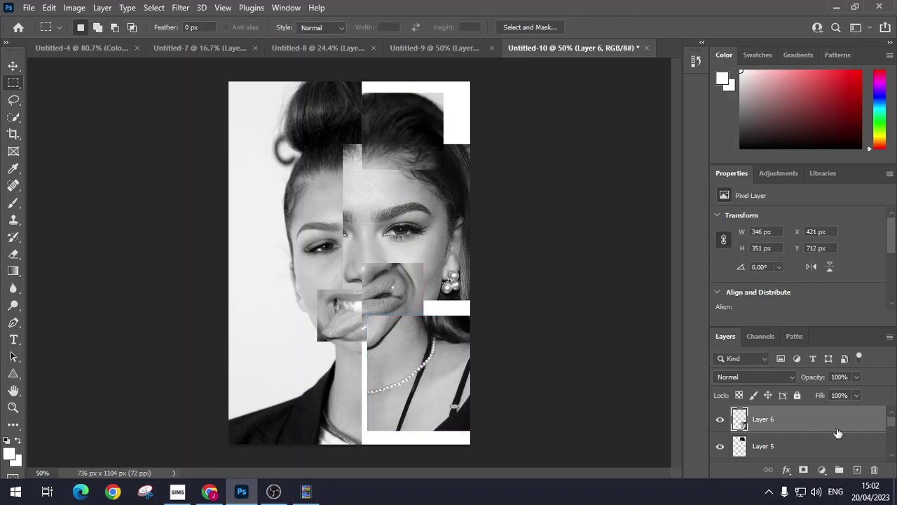
drag(831, 427, 810, 441)
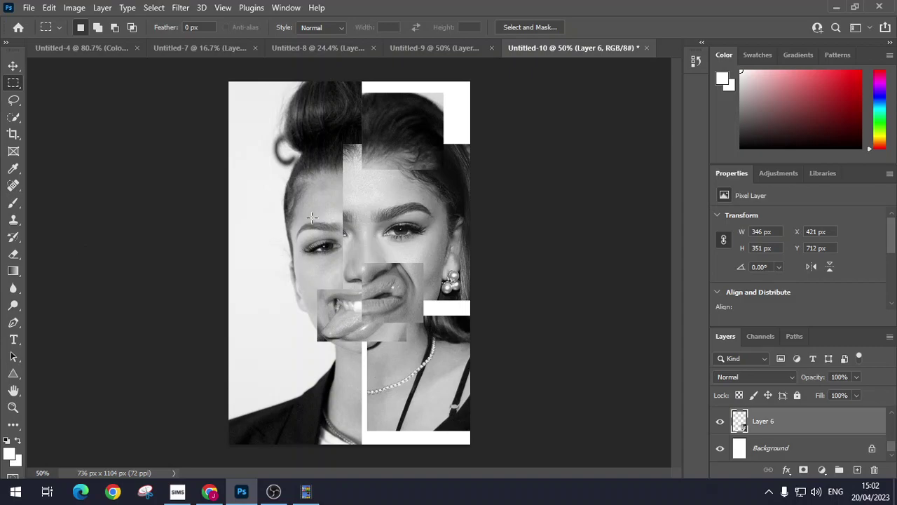
Step: Copy the smiling portrait's left eye and eyebrow from Untitled-9 into the Untitled-10 collage
click(214, 47)
key(ctrl+c)
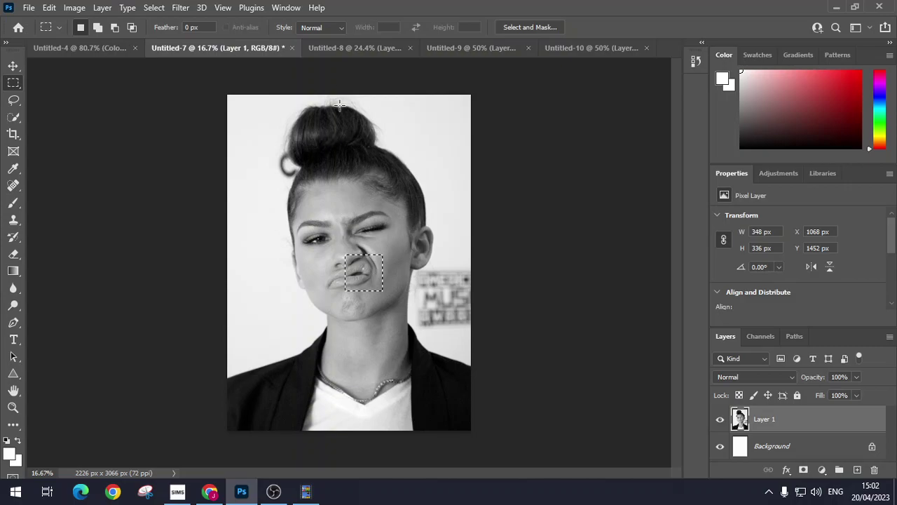
click(618, 48)
key(ctrl+v)
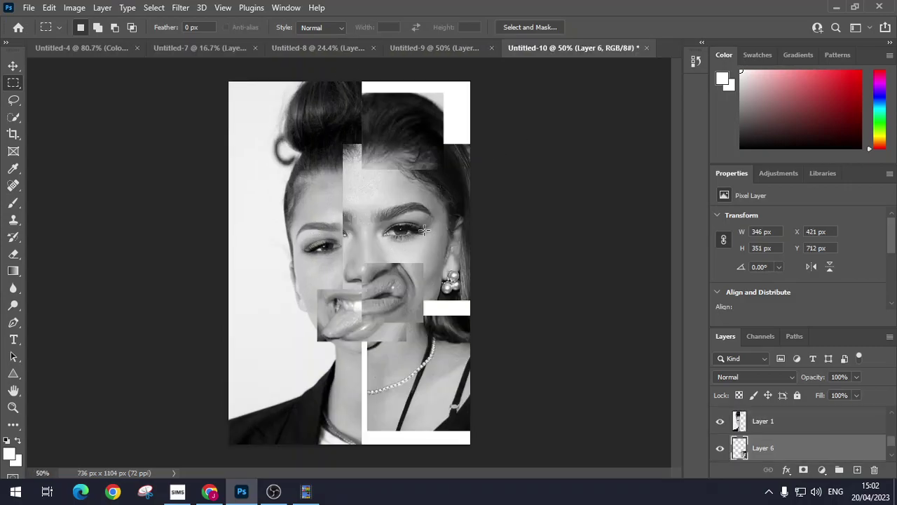
click(423, 49)
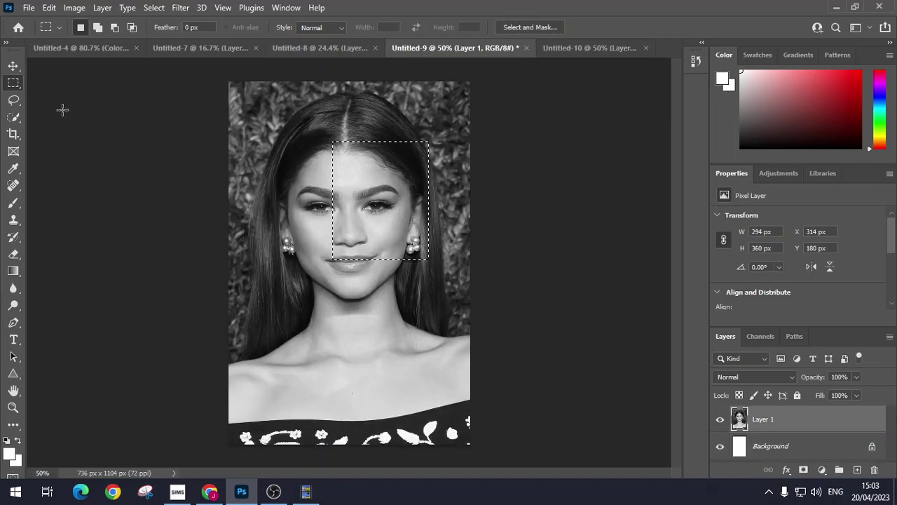
drag(291, 186, 346, 215)
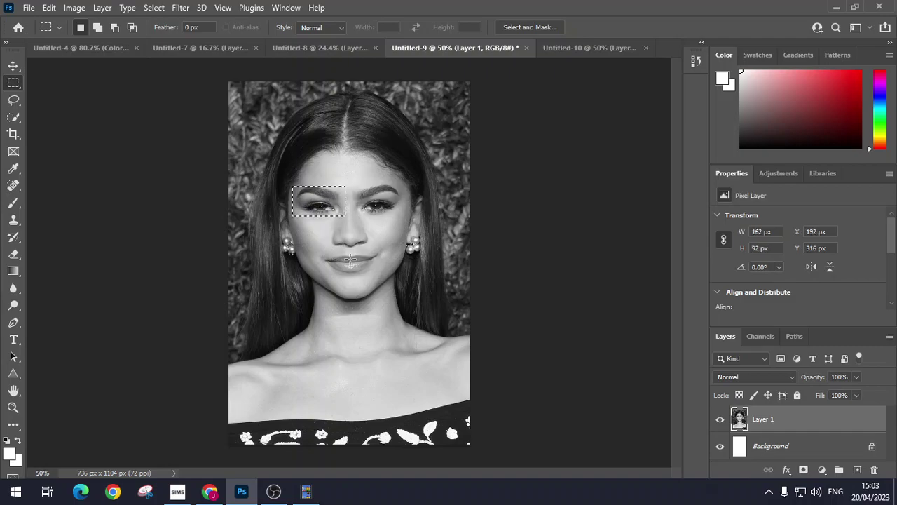
click(584, 49)
key(ctrl+v)
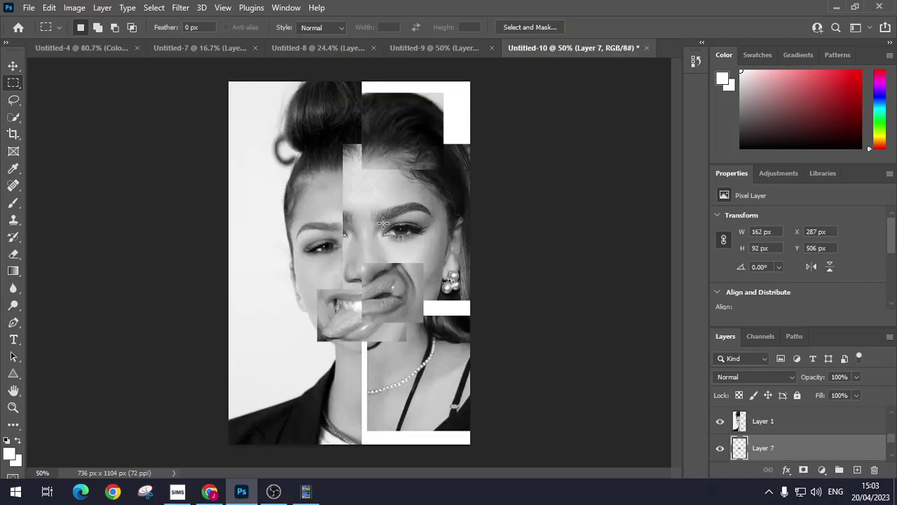
click(335, 49)
click(448, 49)
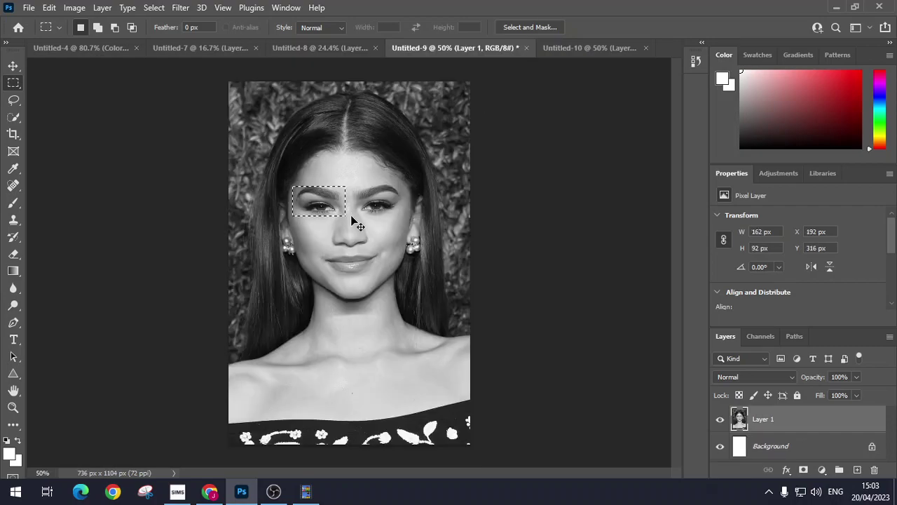
click(582, 49)
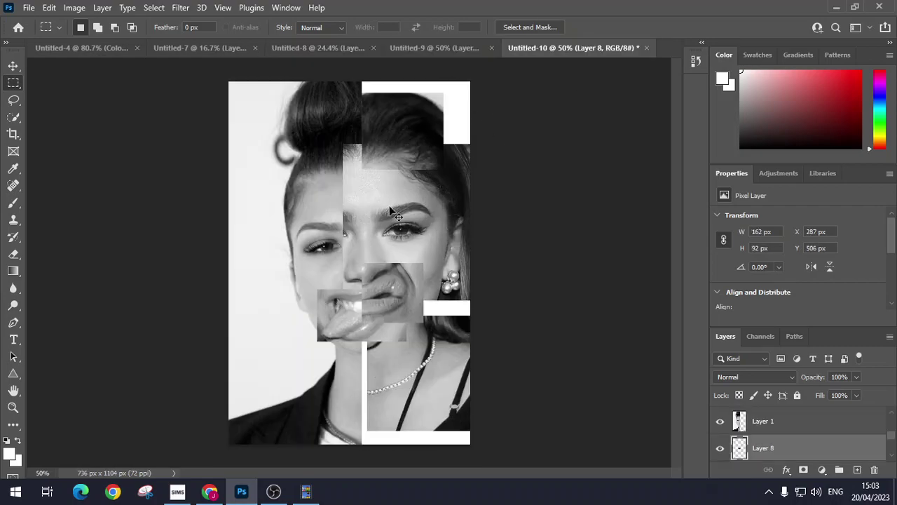
key(ctrl+v)
Step: Raise the eye layer above Layer 1, then place it beside the lips at 127 × 72 px
drag(790, 447, 794, 398)
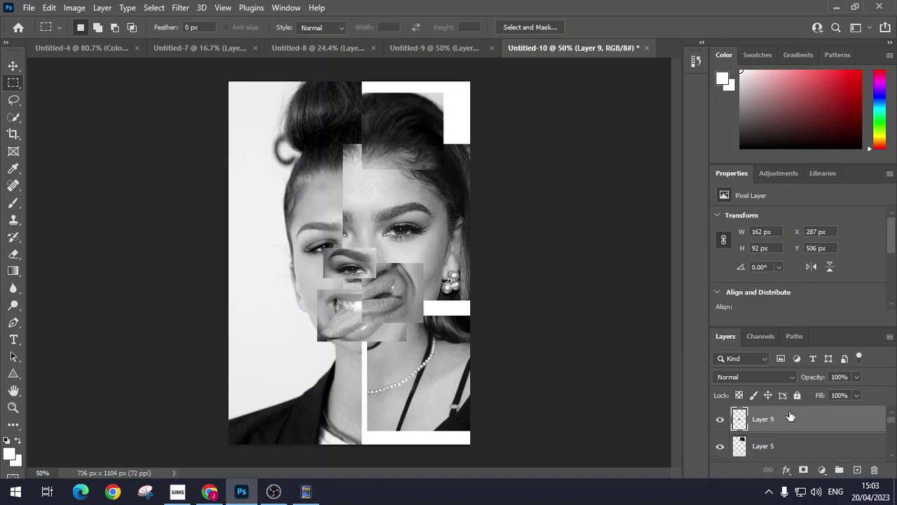
click(12, 65)
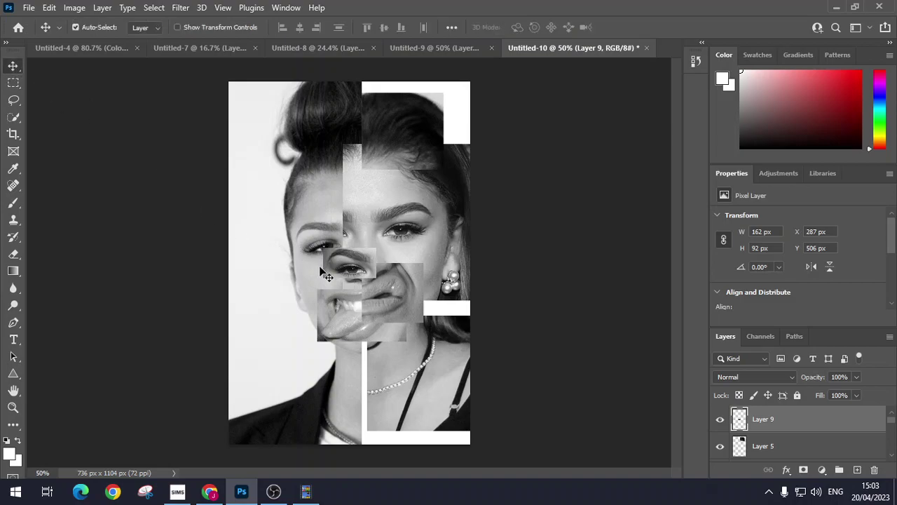
drag(351, 264, 301, 276)
key(ctrl+t)
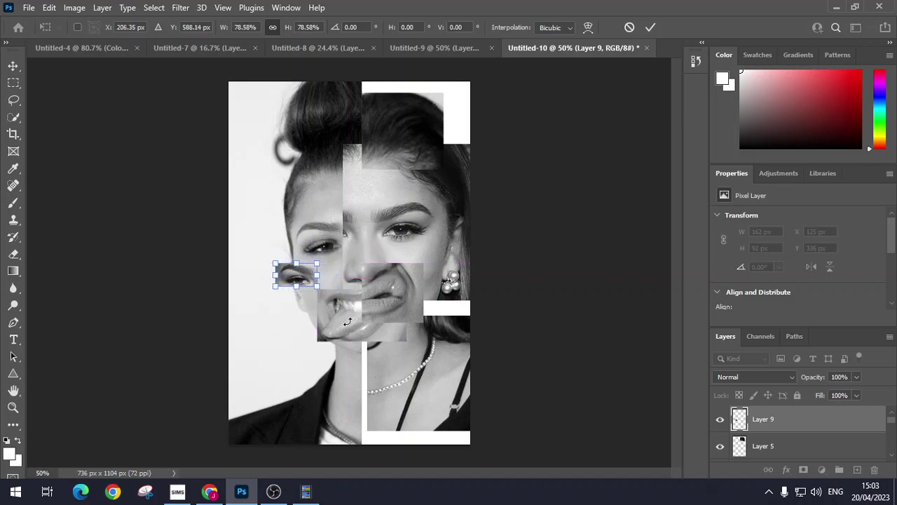
key(Return)
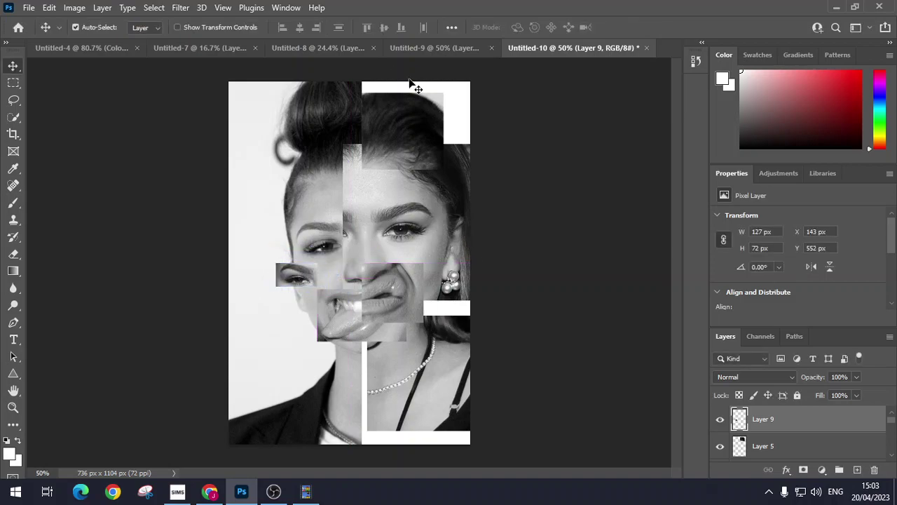
click(419, 47)
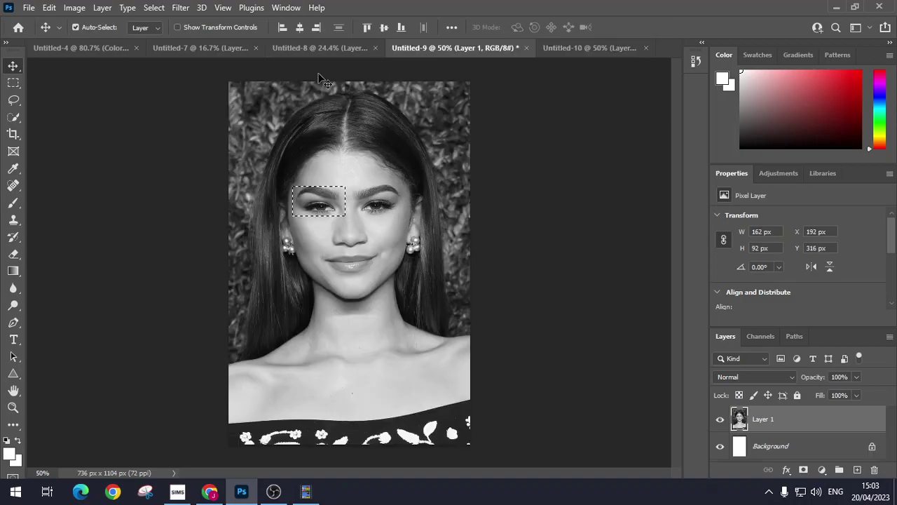
Step: Select the ear in the tongue-out portrait Untitled-8 and paste it into the collage
click(332, 47)
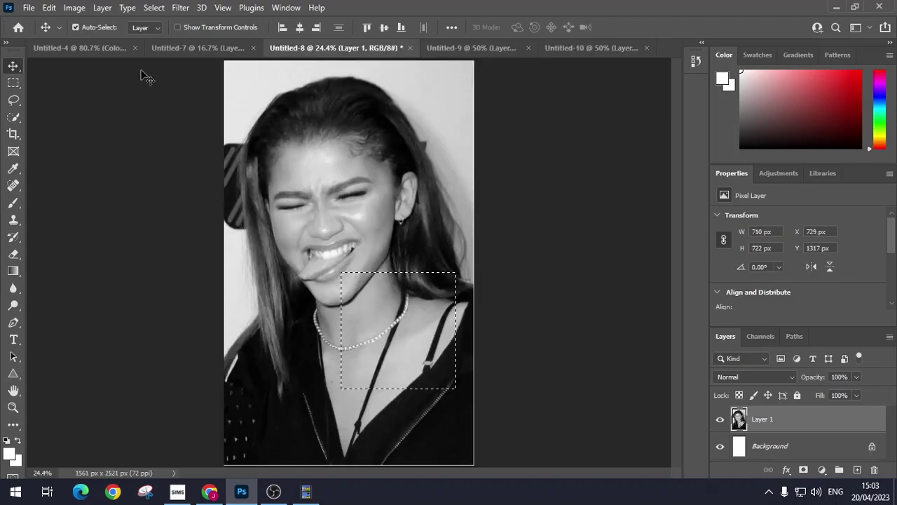
click(13, 83)
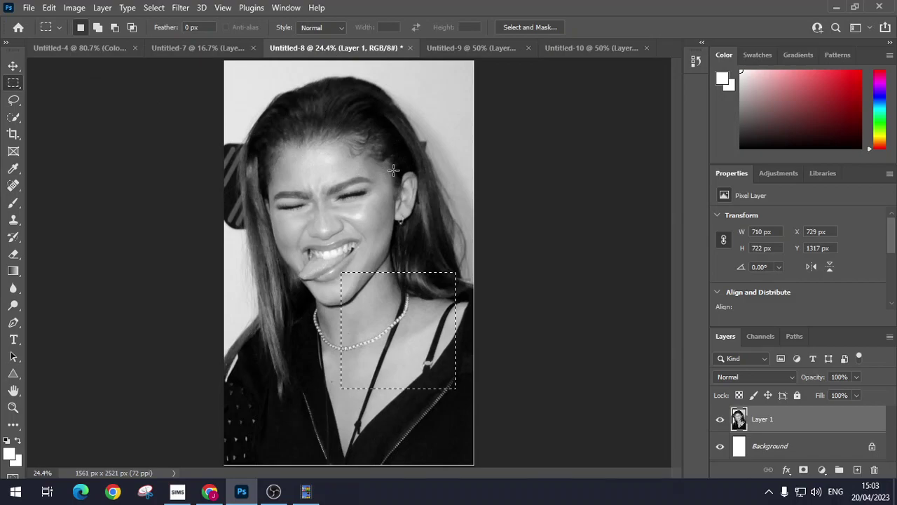
drag(391, 170, 423, 230)
click(581, 47)
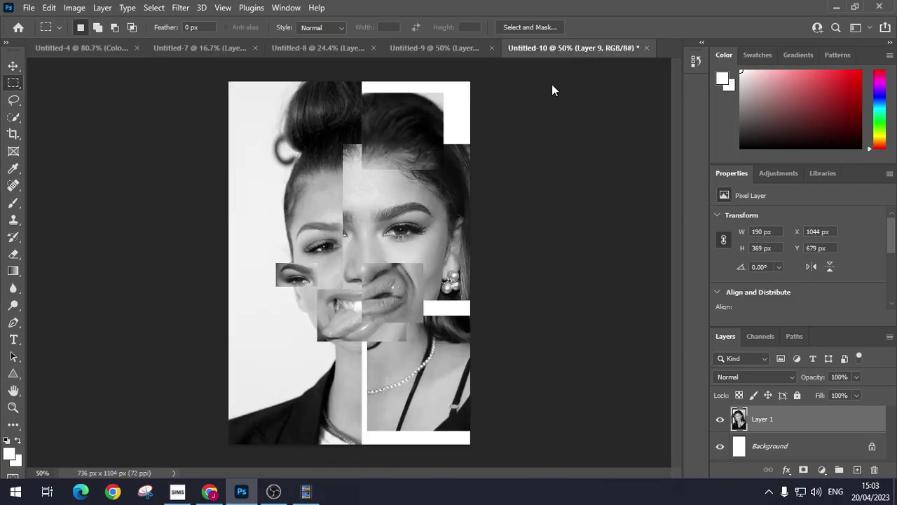
key(ctrl+v)
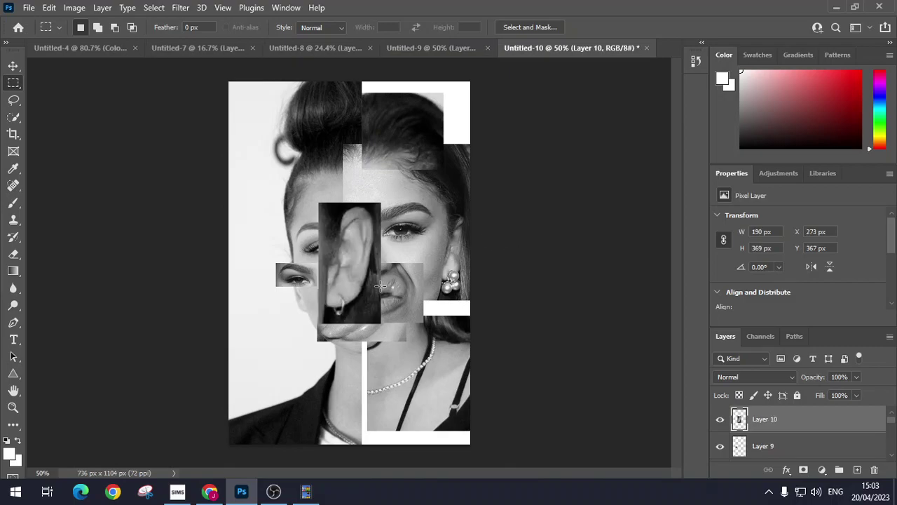
Step: Shrink the ear to about 46% (87 × 169 px) and place it at the face's right edge
key(ctrl+t)
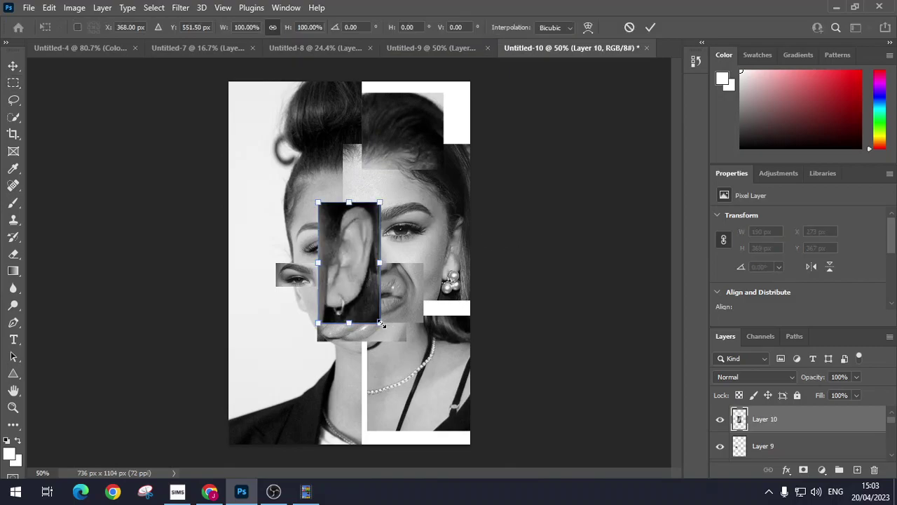
drag(380, 324, 346, 257)
drag(324, 224, 450, 198)
key(Return)
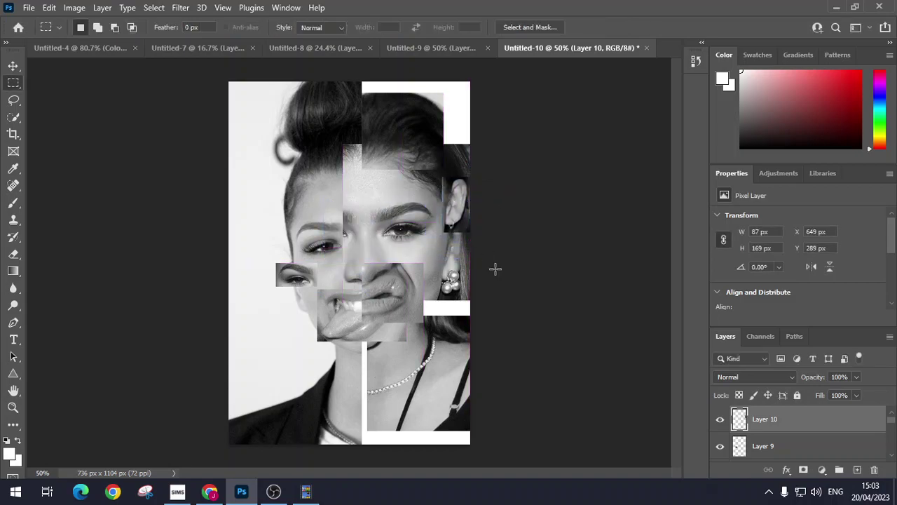
Step: Select a strip of hair and squinting eye in Untitled-8 and paste it into the collage
click(226, 48)
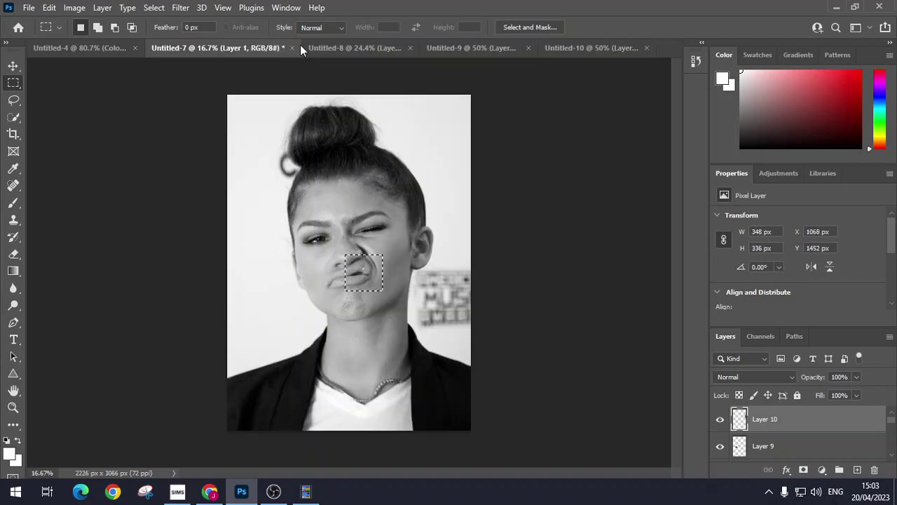
click(319, 48)
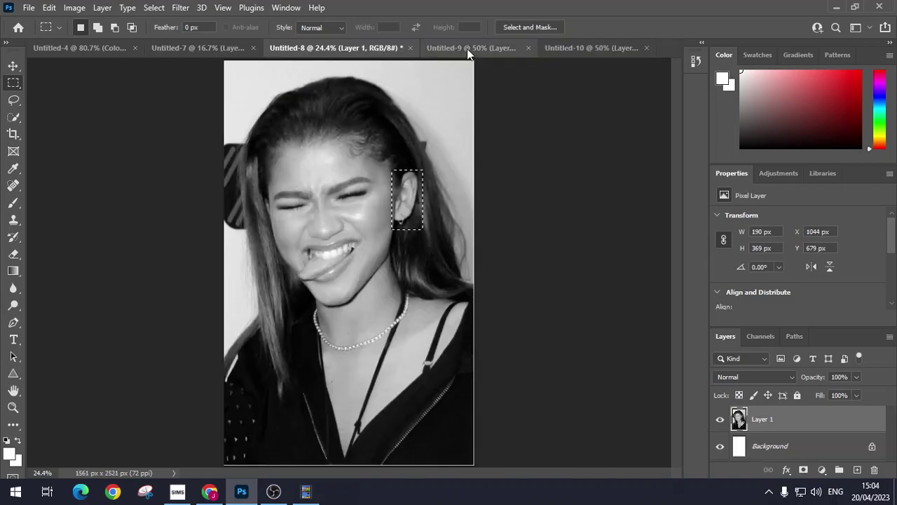
click(466, 48)
click(338, 49)
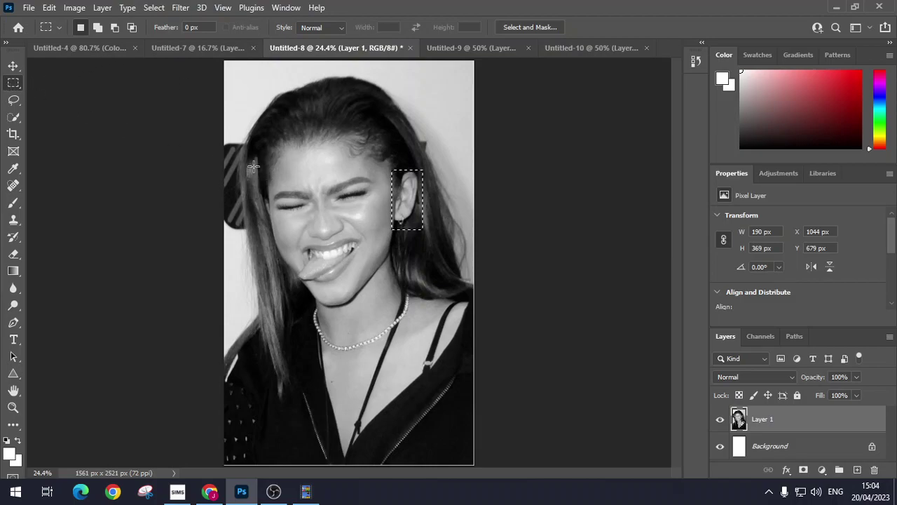
drag(253, 166, 290, 239)
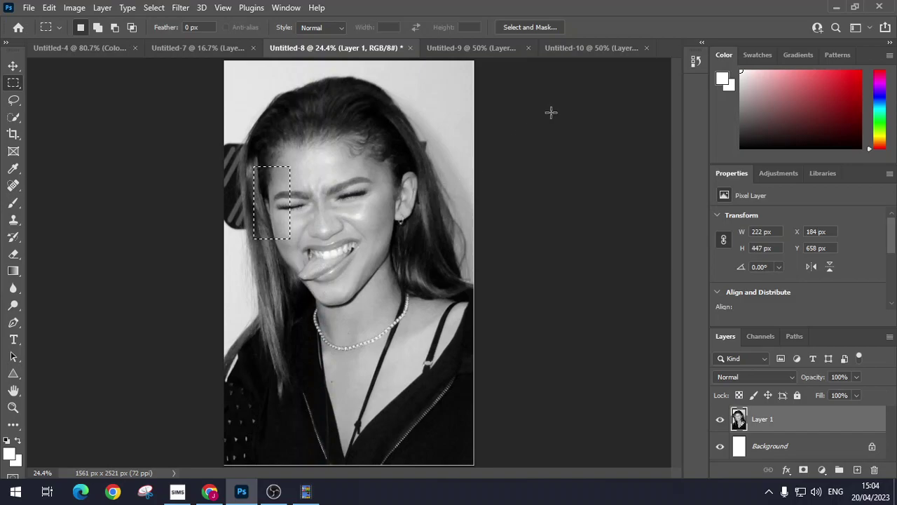
click(584, 48)
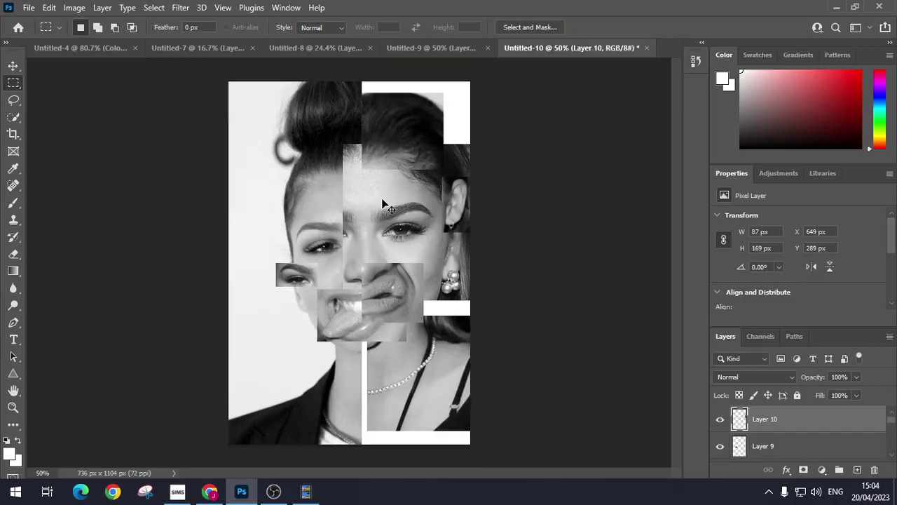
key(ctrl+v)
Step: Move the strip to the face's left side and shrink it to 46.09% (102 × 206 px)
key(ctrl+t)
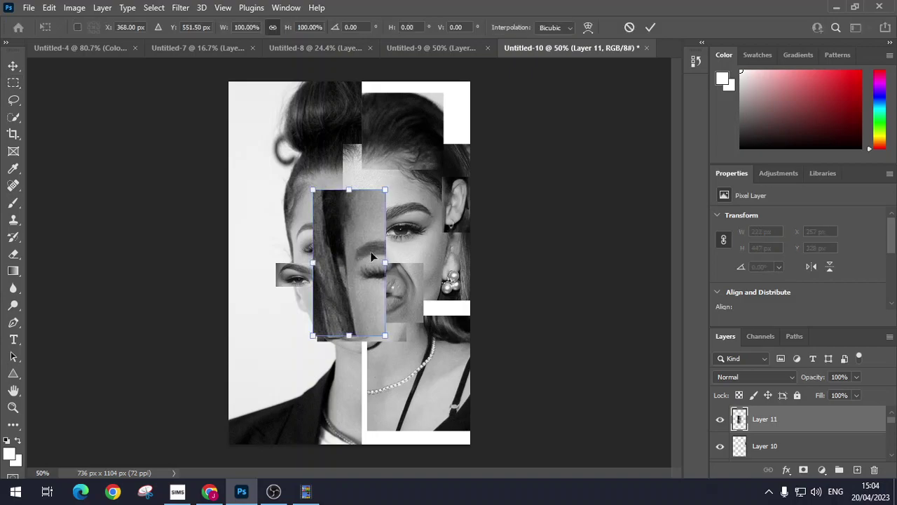
drag(356, 226, 302, 211)
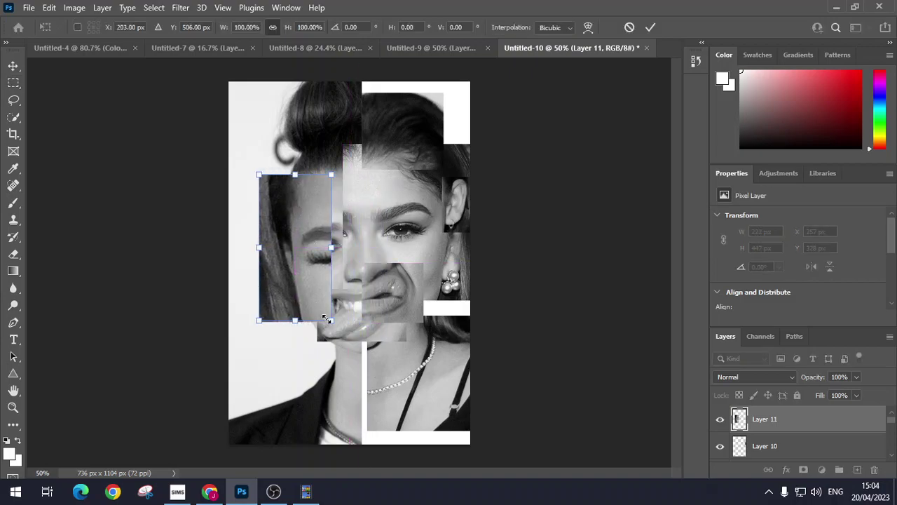
drag(327, 319, 289, 244)
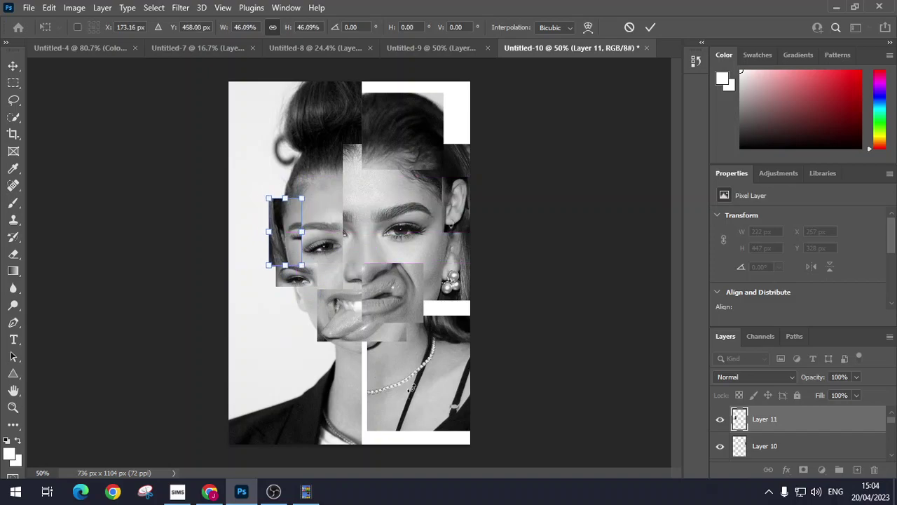
key(Return)
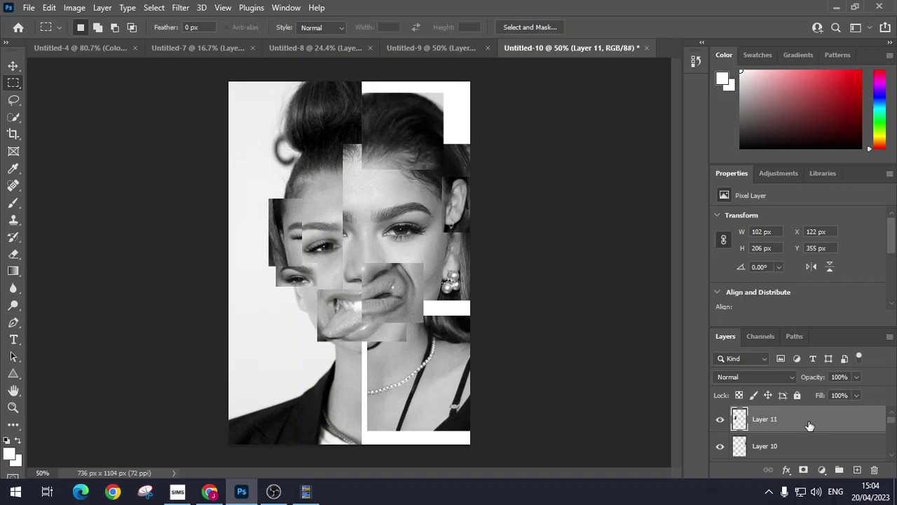
Step: Give Layer 11 a drop shadow: opacity 36%, angle -138°, distance 15, size 7, slight noise
double_click(810, 425)
drag(520, 34, 726, 35)
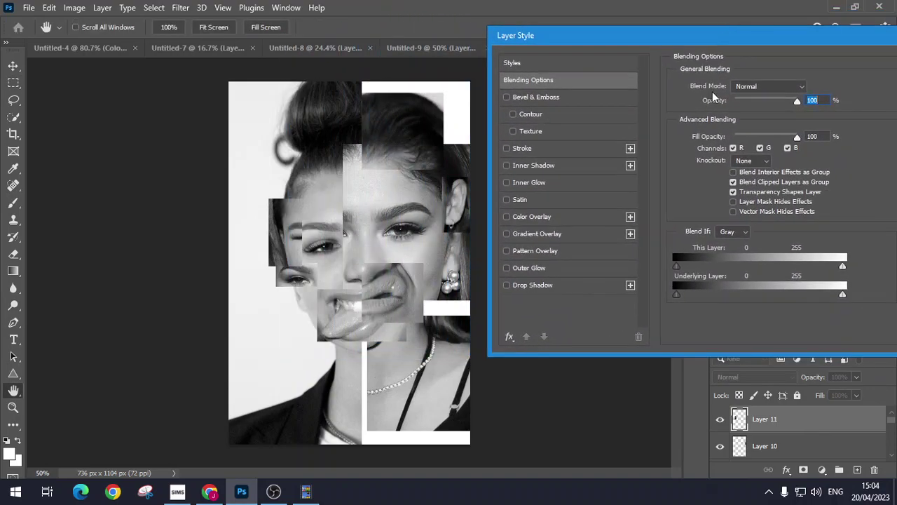
click(507, 285)
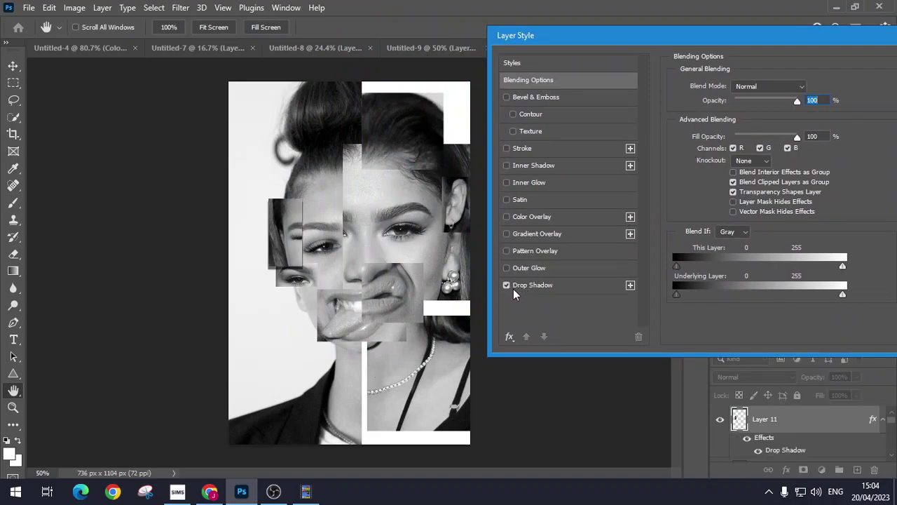
click(529, 285)
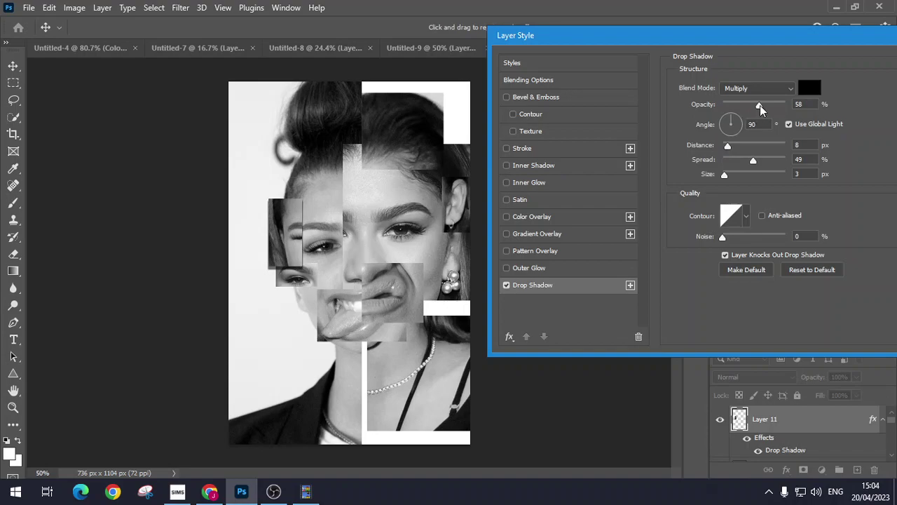
drag(759, 105, 757, 105)
mouse_move(730, 141)
mouse_down()
mouse_move(734, 122)
mouse_move(752, 131)
mouse_move(747, 141)
mouse_move(723, 105)
mouse_move(711, 117)
mouse_move(726, 138)
mouse_up()
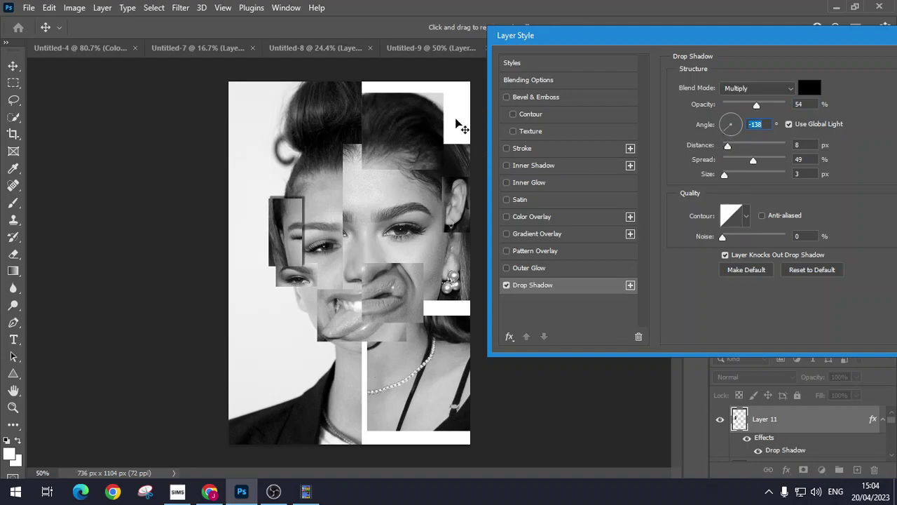
drag(728, 145, 734, 150)
drag(757, 107, 746, 107)
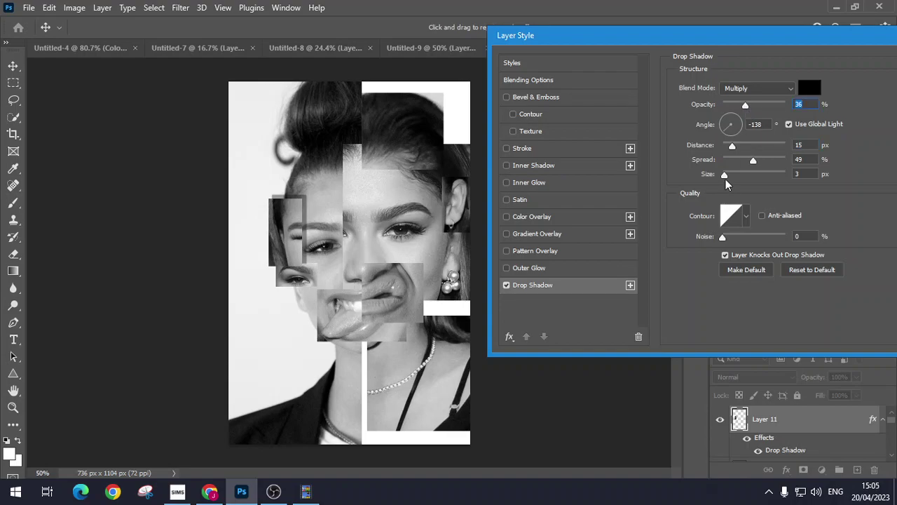
drag(726, 176, 741, 163)
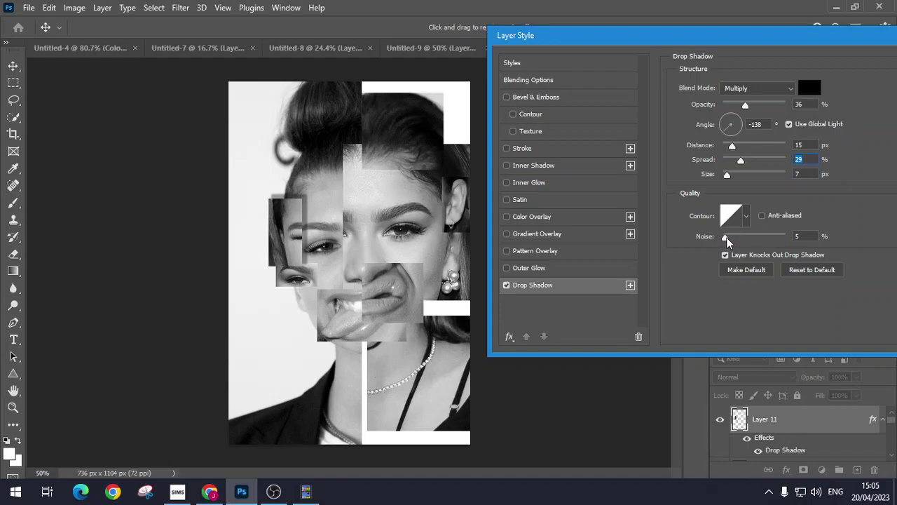
mouse_move(727, 239)
mouse_down()
mouse_move(740, 239)
mouse_move(729, 238)
mouse_up()
Step: Add a Screen inner glow at 38% opacity and 29 px size, then apply the styles
click(535, 184)
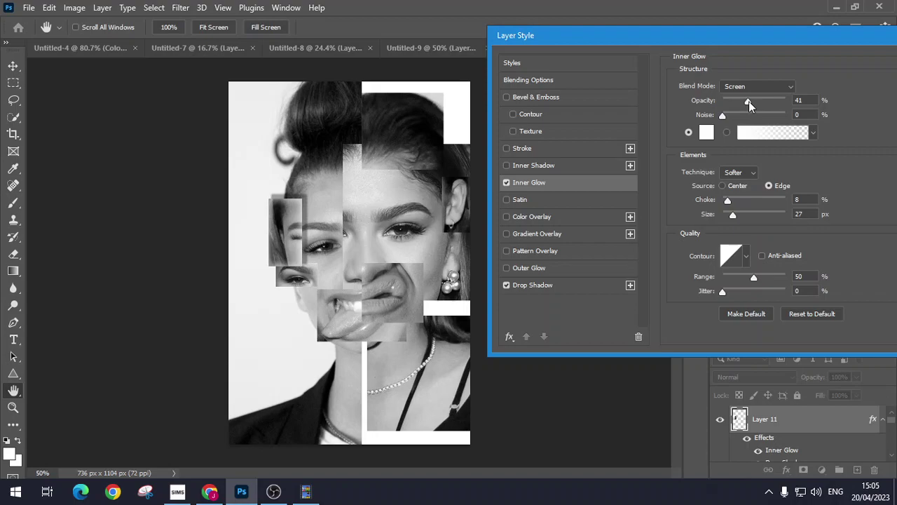
mouse_move(748, 101)
mouse_down()
mouse_move(758, 99)
mouse_move(746, 100)
mouse_up()
drag(734, 215, 736, 214)
drag(786, 49, 648, 61)
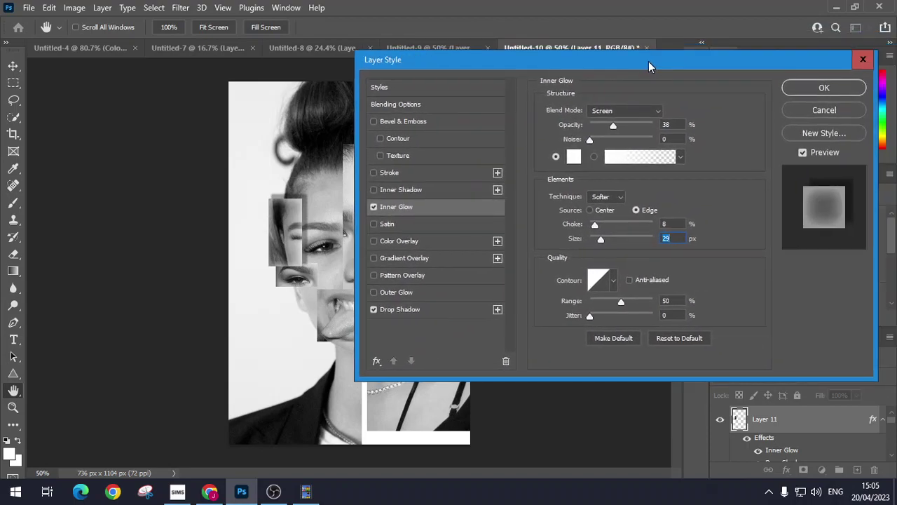
click(813, 89)
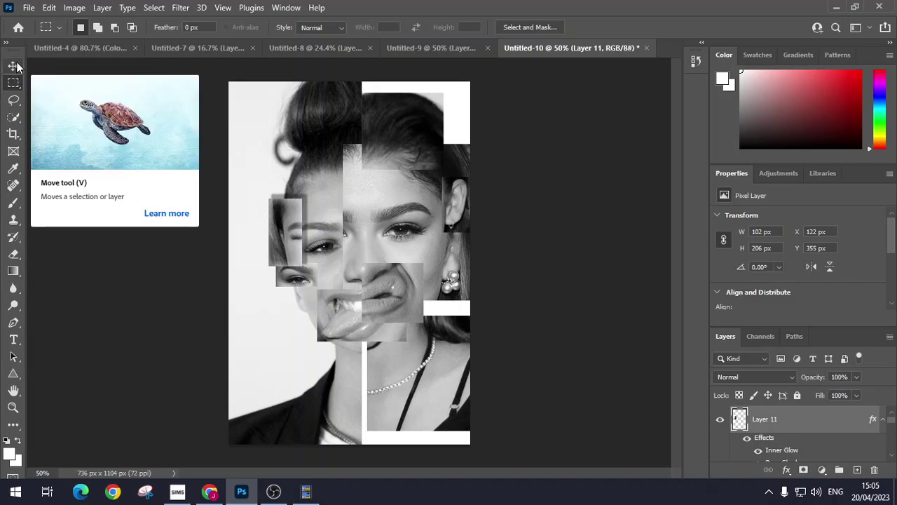
Step: Add a drop shadow and an inner shadow to the Layer 10 ear
scroll(806, 423, down, 2)
double_click(807, 422)
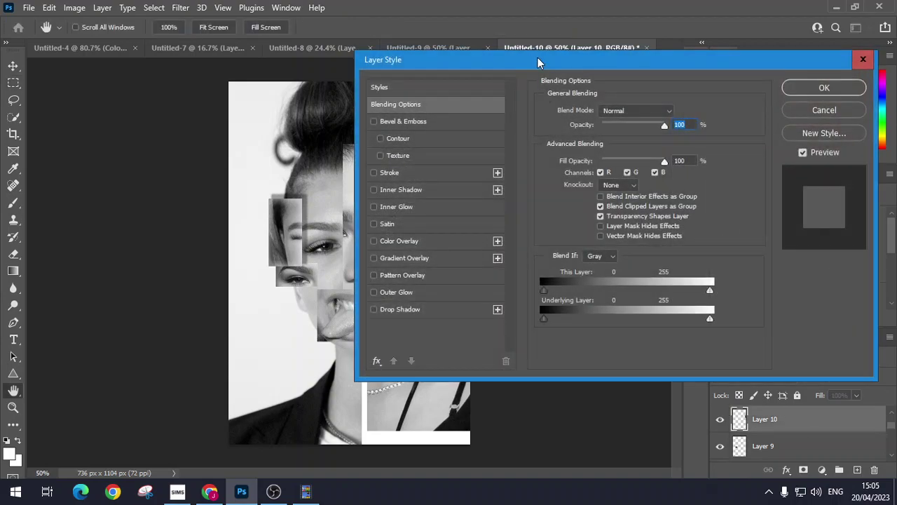
drag(538, 62, 655, 45)
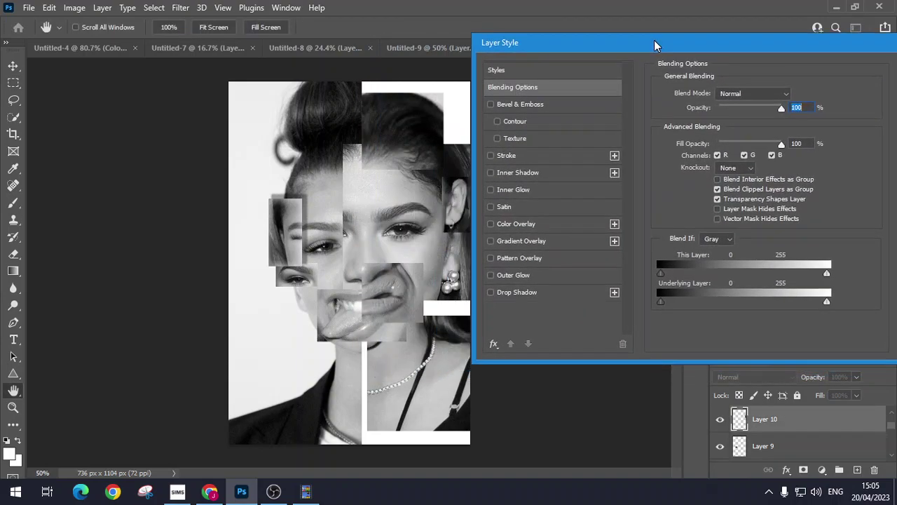
click(506, 291)
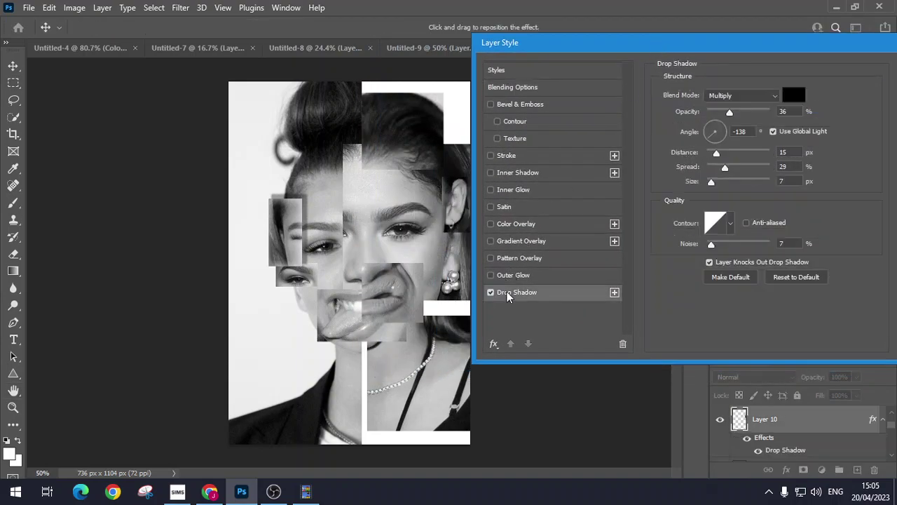
click(519, 174)
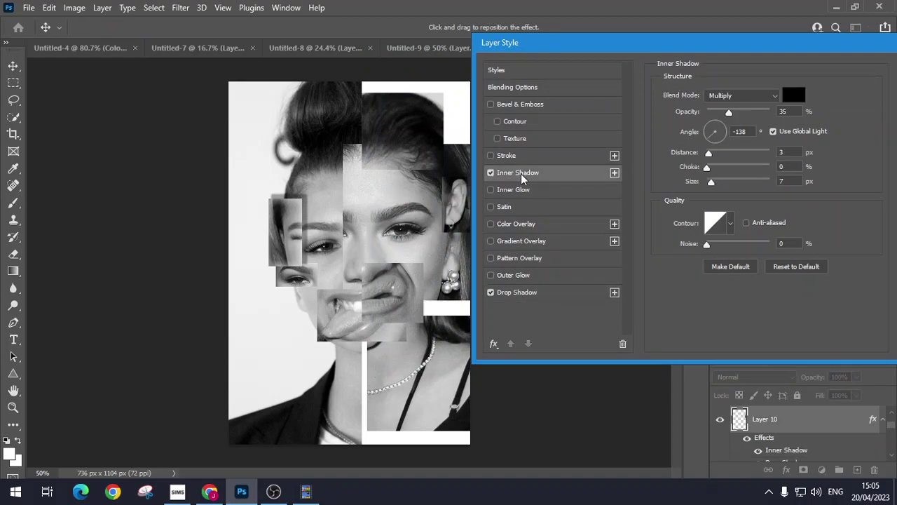
drag(859, 55, 675, 77)
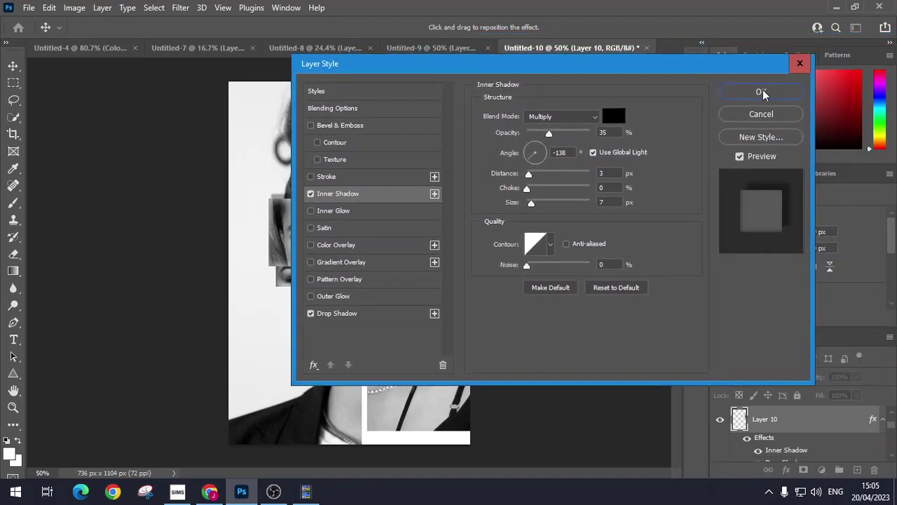
click(757, 90)
Step: Add an inner glow and a drop shadow to the Layer 9 eye
scroll(817, 432, down, 2)
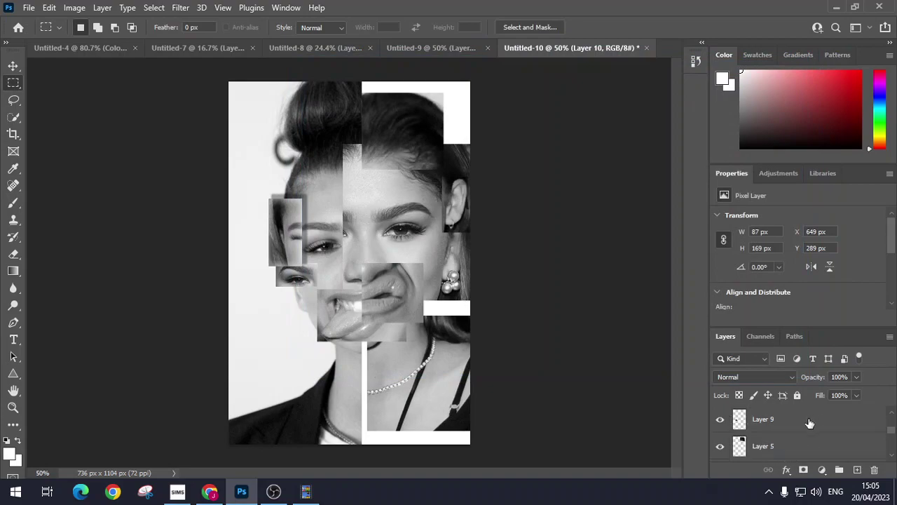
click(808, 423)
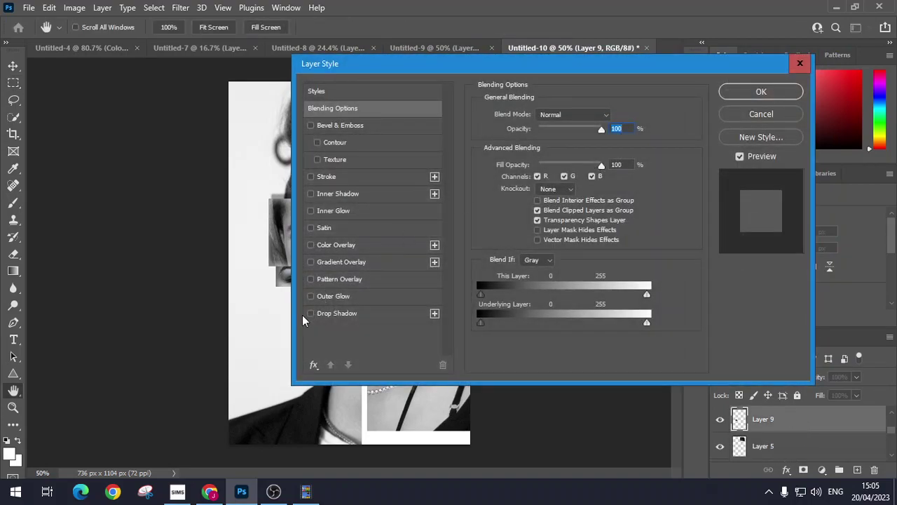
click(339, 211)
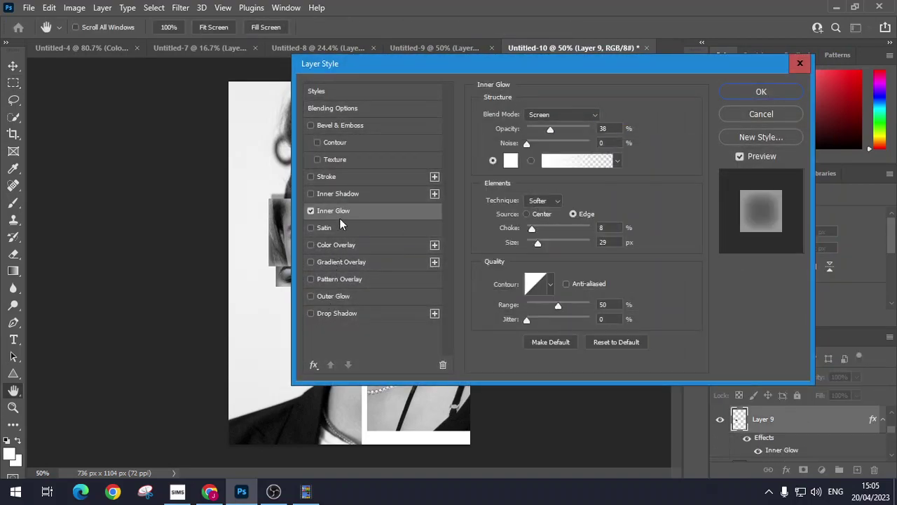
click(336, 313)
click(761, 91)
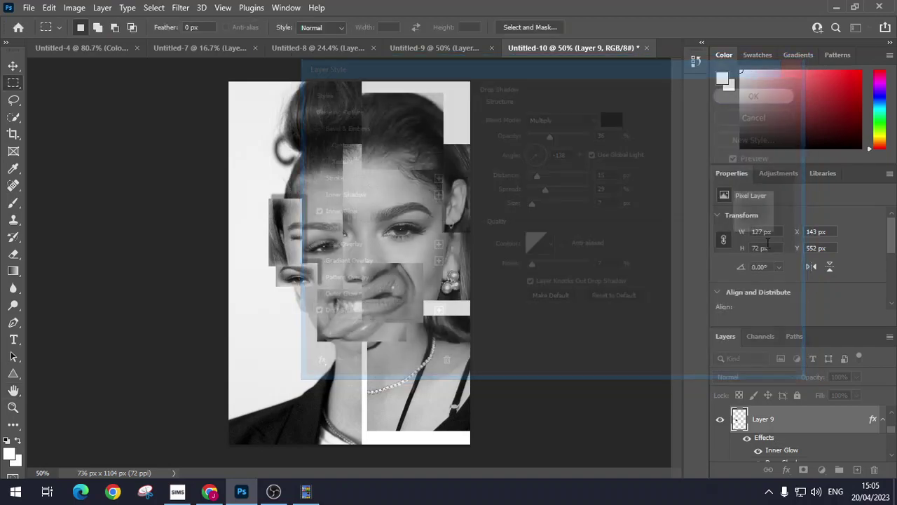
Step: Add a drop shadow and an inner shadow to the Layer 5 hair crop
scroll(785, 449, down, 4)
click(790, 428)
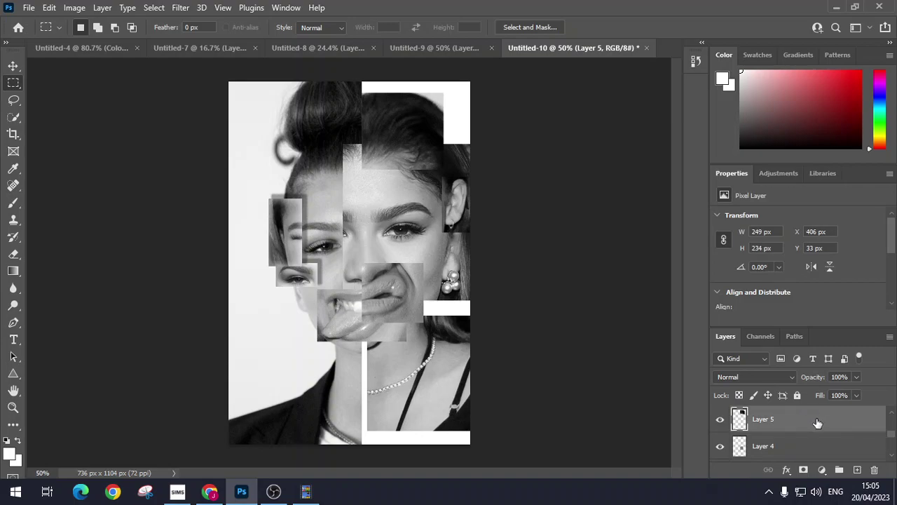
double_click(817, 420)
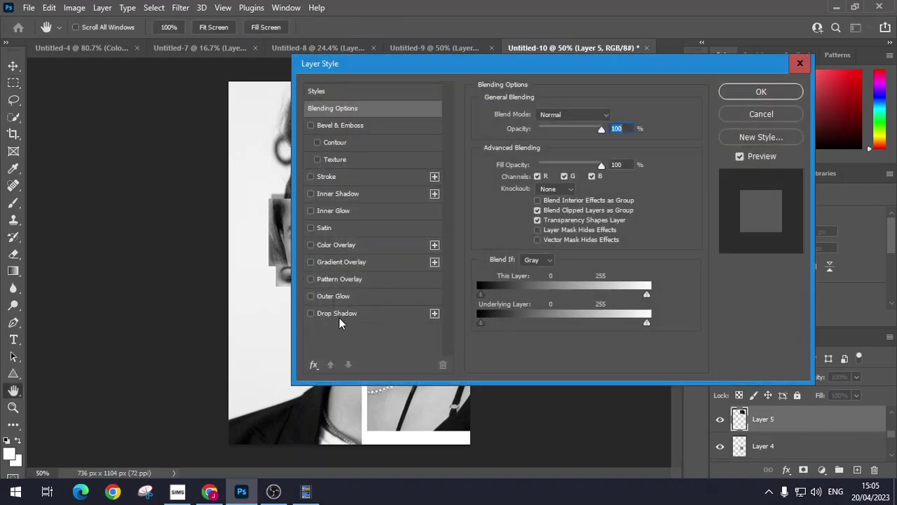
click(339, 317)
click(343, 192)
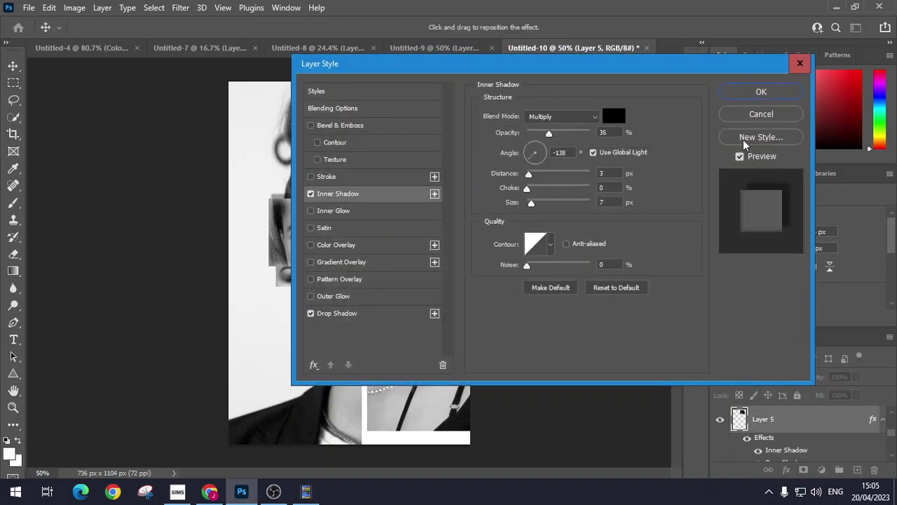
click(753, 92)
scroll(804, 431, down, 2)
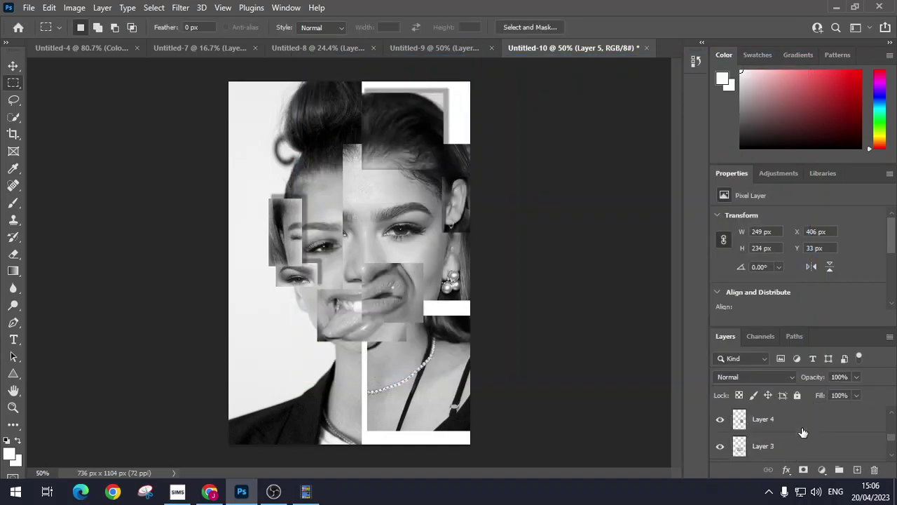
scroll(803, 431, up, 3)
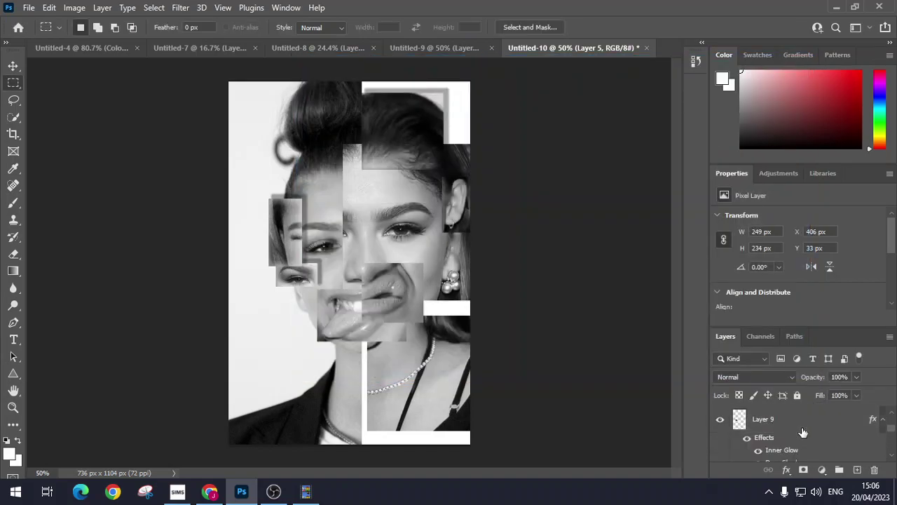
scroll(803, 431, up, 2)
scroll(803, 431, down, 2)
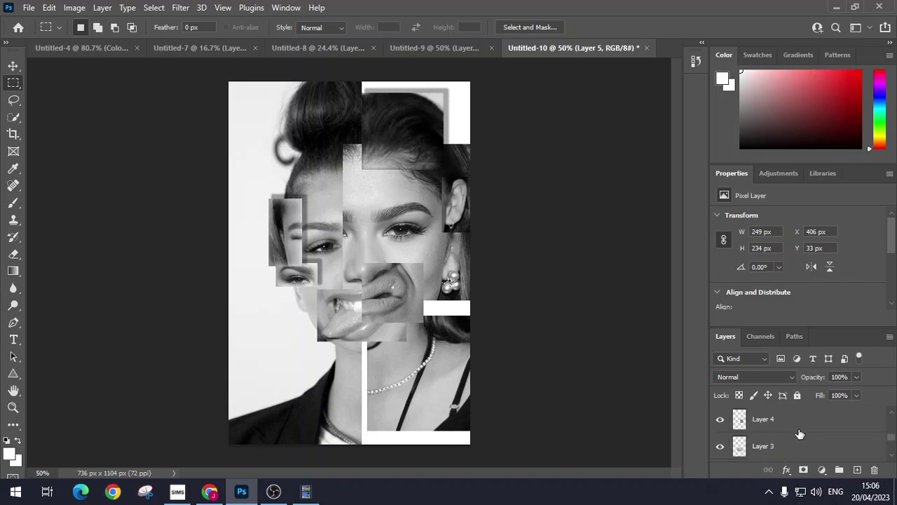
Step: Add a drop shadow and an inner glow to Layer 4
double_click(803, 429)
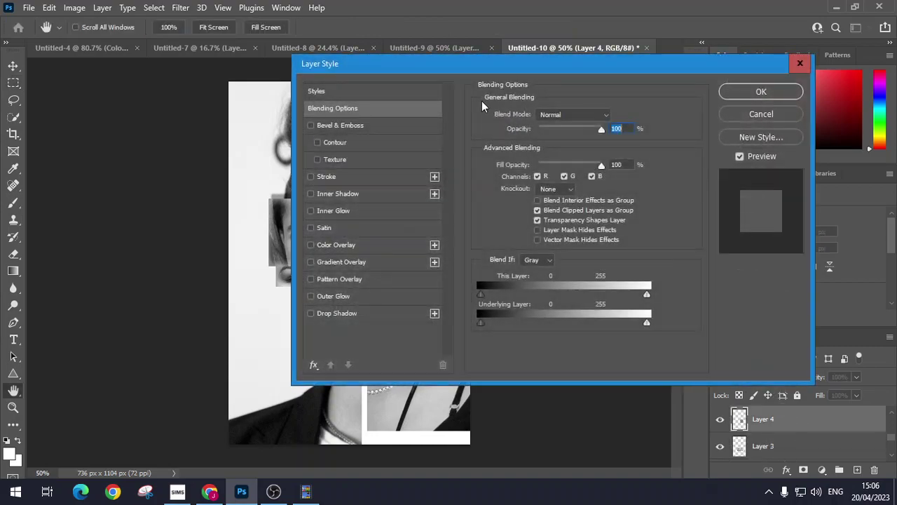
drag(509, 66, 727, 38)
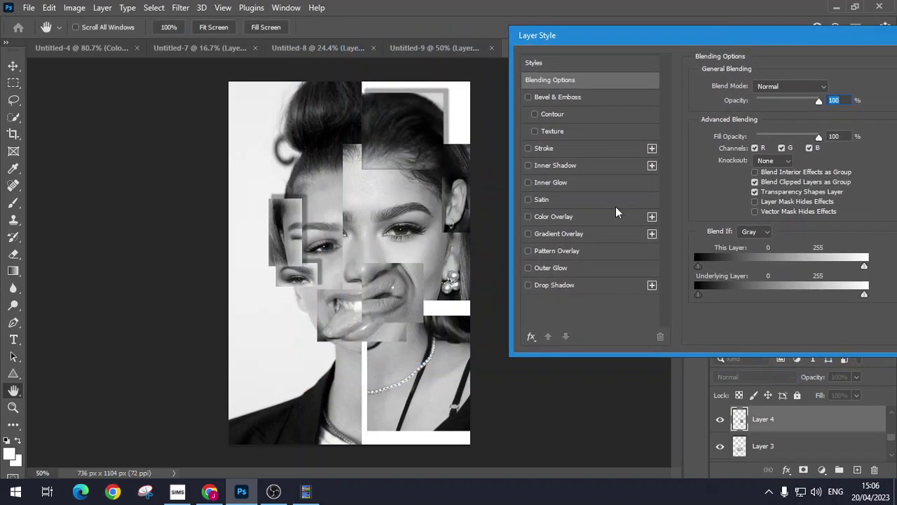
click(553, 283)
click(553, 181)
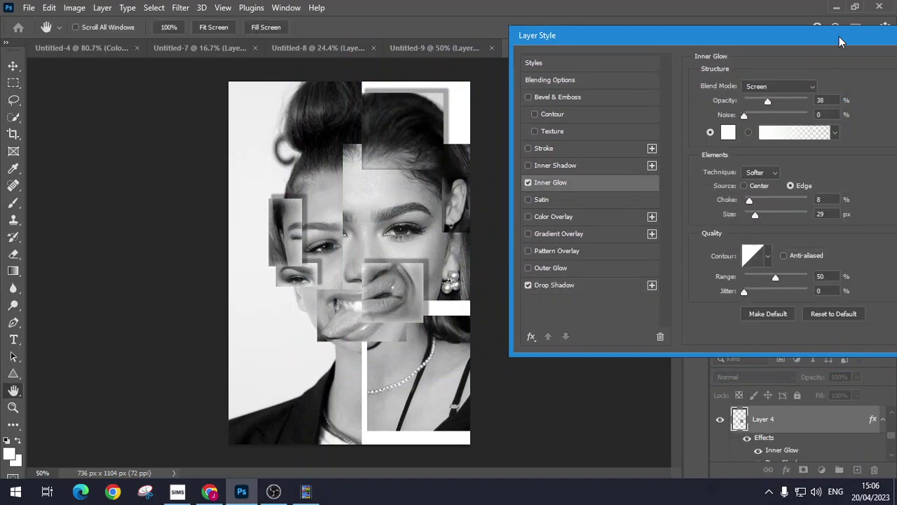
drag(839, 37, 650, 53)
click(778, 80)
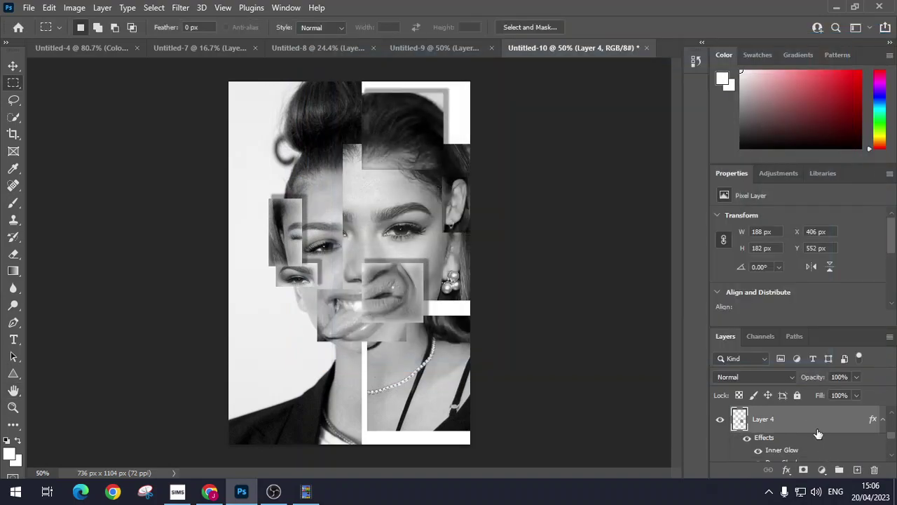
scroll(813, 435, down, 2)
scroll(800, 433, up, 2)
scroll(804, 435, down, 2)
Step: Add a drop shadow and an inner glow to Layer 3
click(804, 429)
double_click(802, 429)
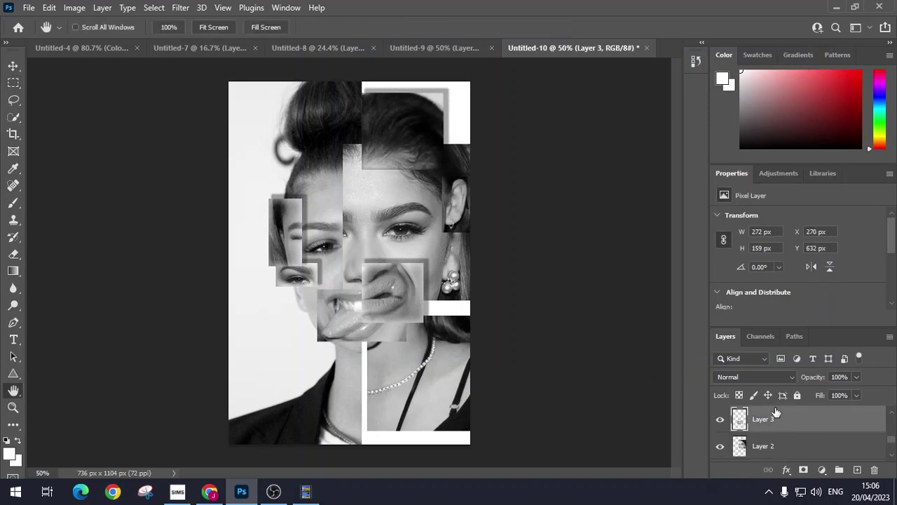
click(367, 299)
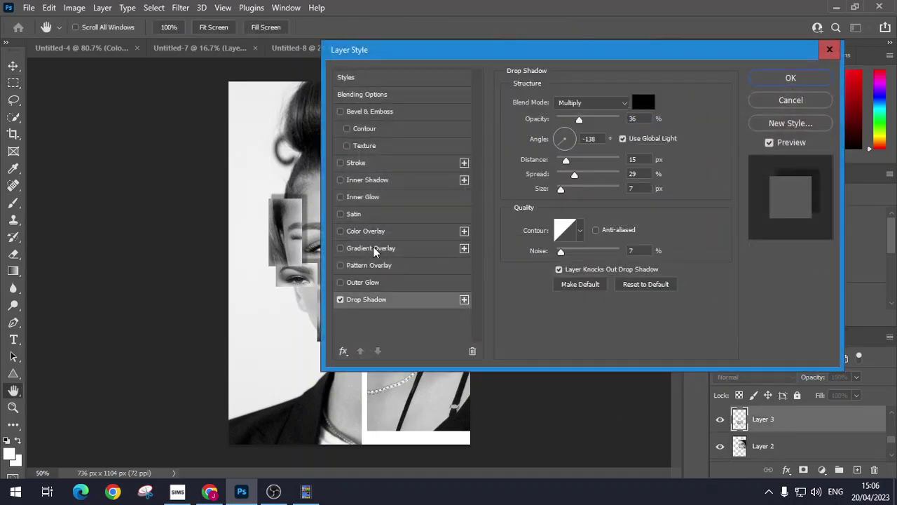
click(372, 197)
click(771, 78)
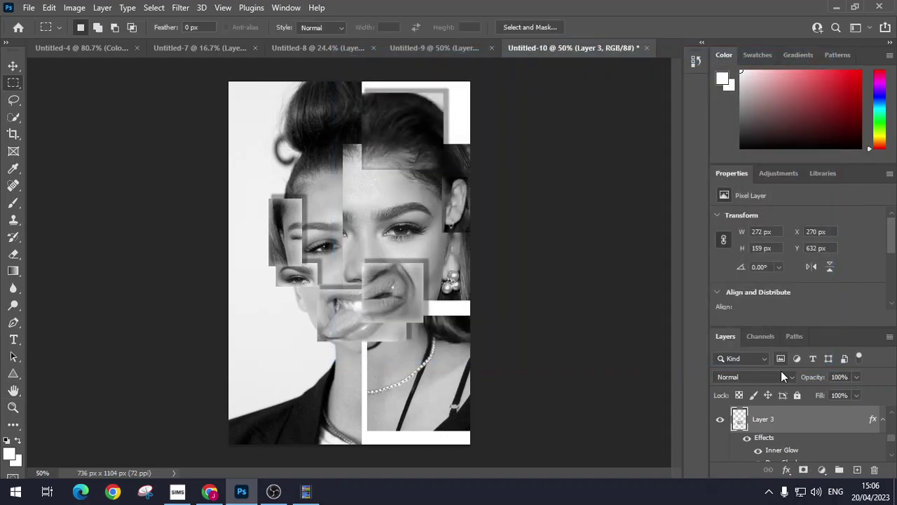
scroll(787, 438, down, 2)
Step: Add a drop shadow and an inner glow to both Layer 2 and Layer 1
click(791, 425)
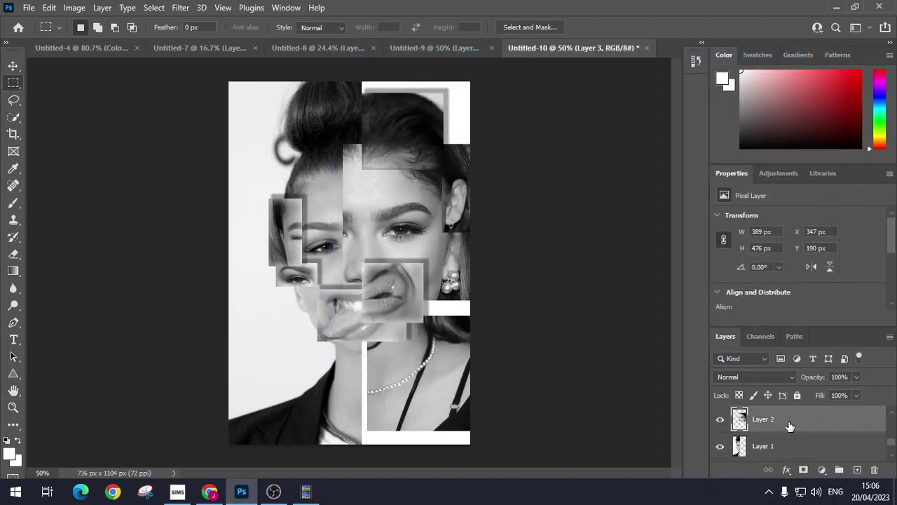
double_click(790, 426)
click(430, 297)
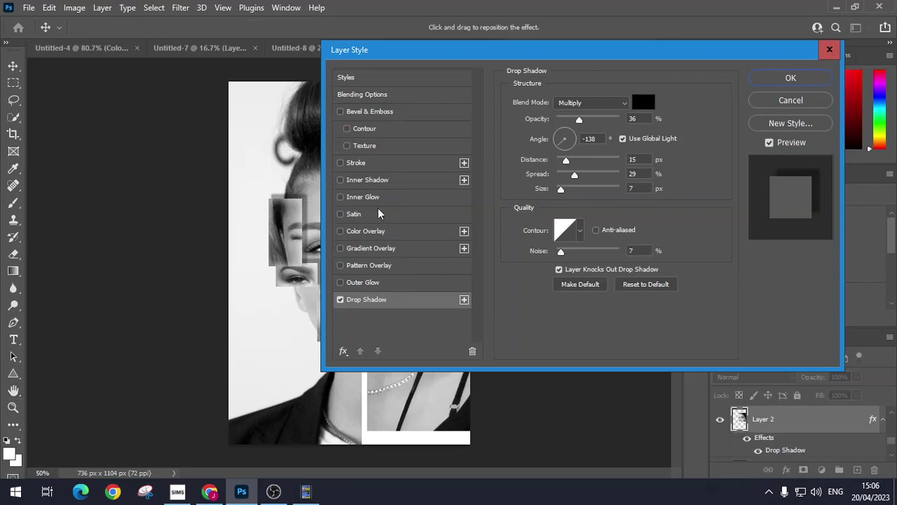
click(363, 197)
click(791, 77)
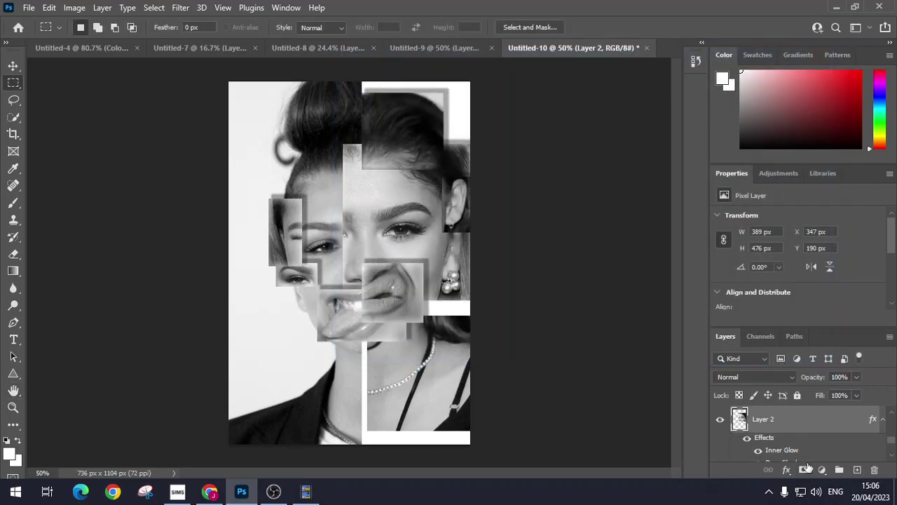
scroll(813, 449, down, 2)
click(804, 424)
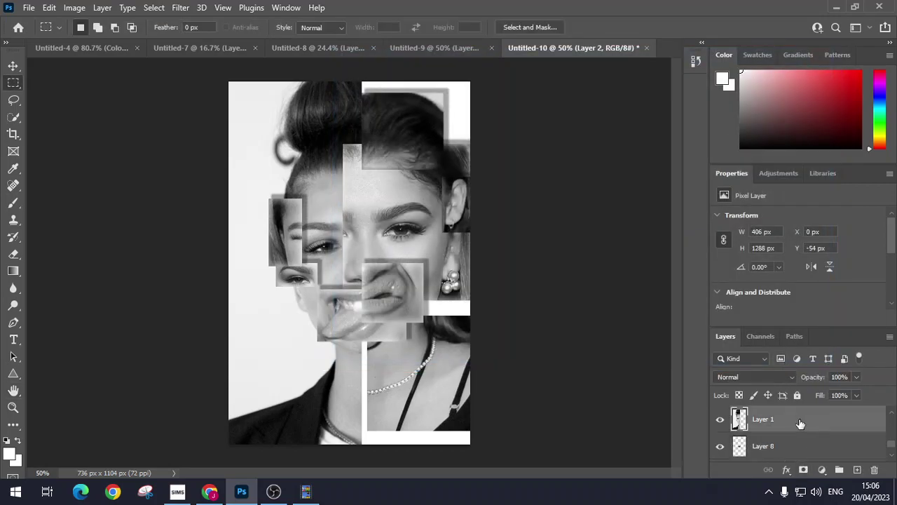
double_click(800, 423)
click(367, 299)
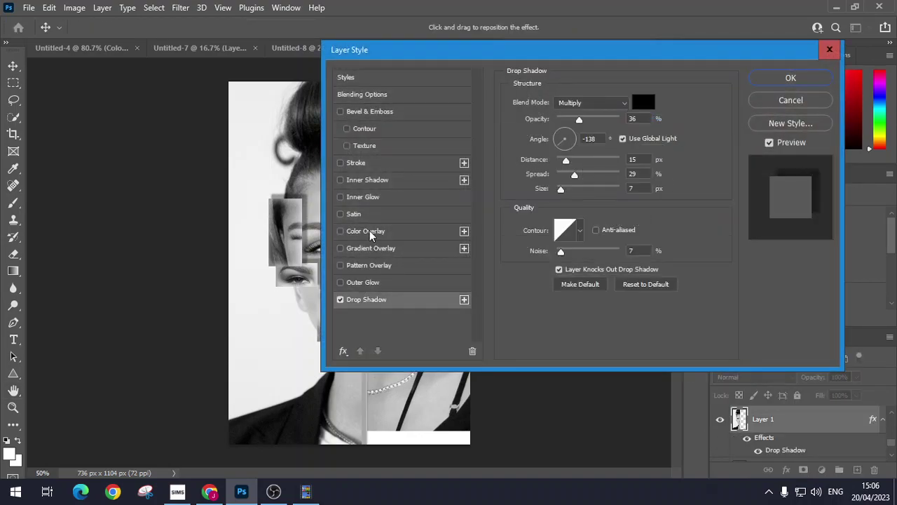
click(365, 197)
click(782, 76)
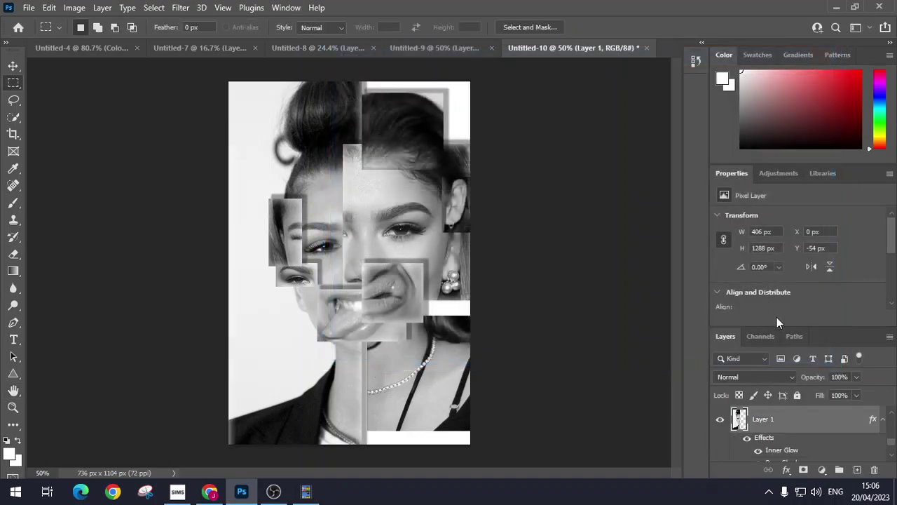
Step: Add an inner glow to Layer 8
scroll(799, 448, up, 3)
double_click(796, 423)
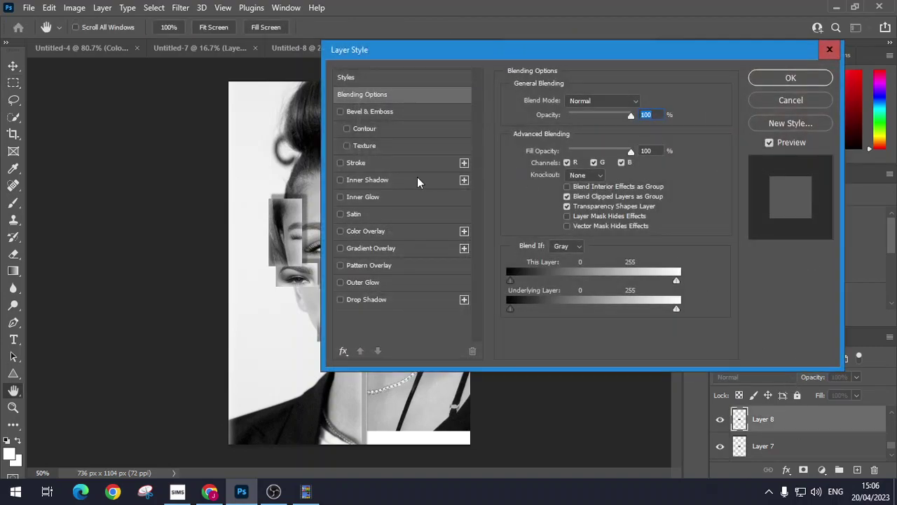
click(369, 197)
click(786, 83)
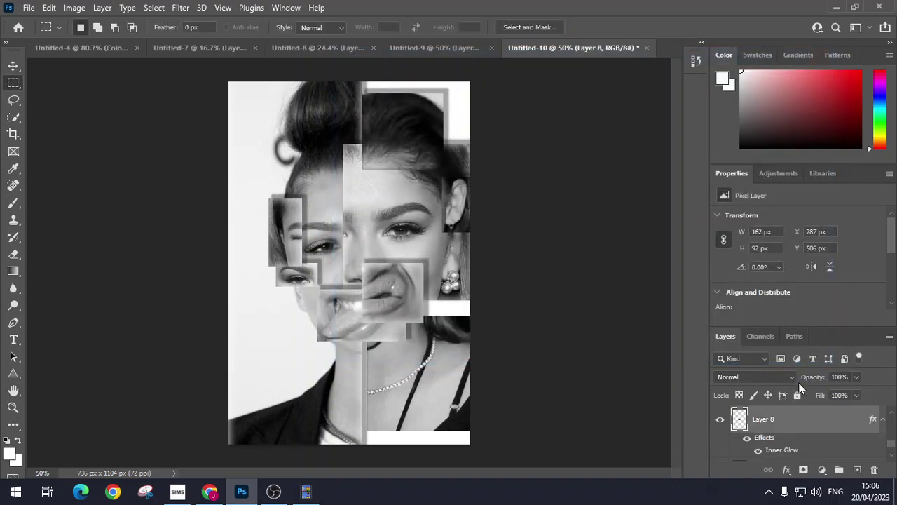
Step: Add a drop shadow and an inner glow to the Layer 6 necklace crop
scroll(806, 435, down, 2)
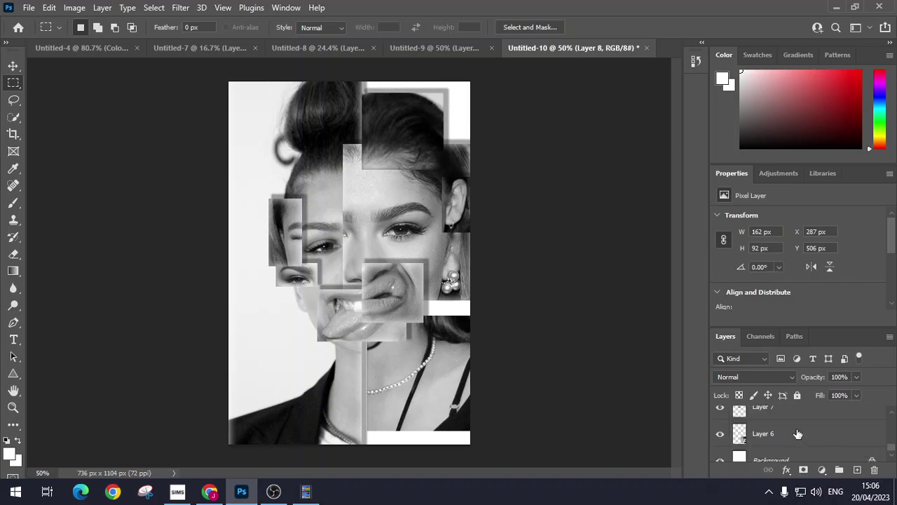
double_click(798, 434)
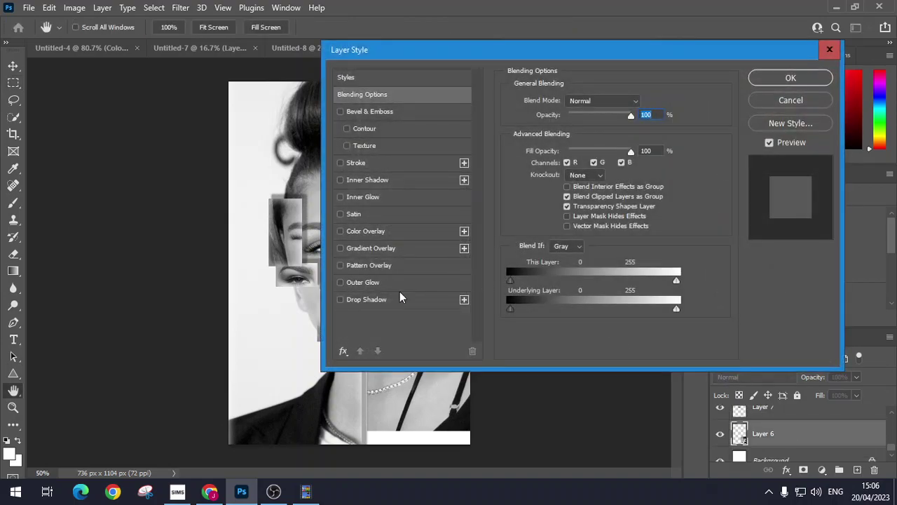
click(378, 300)
click(376, 198)
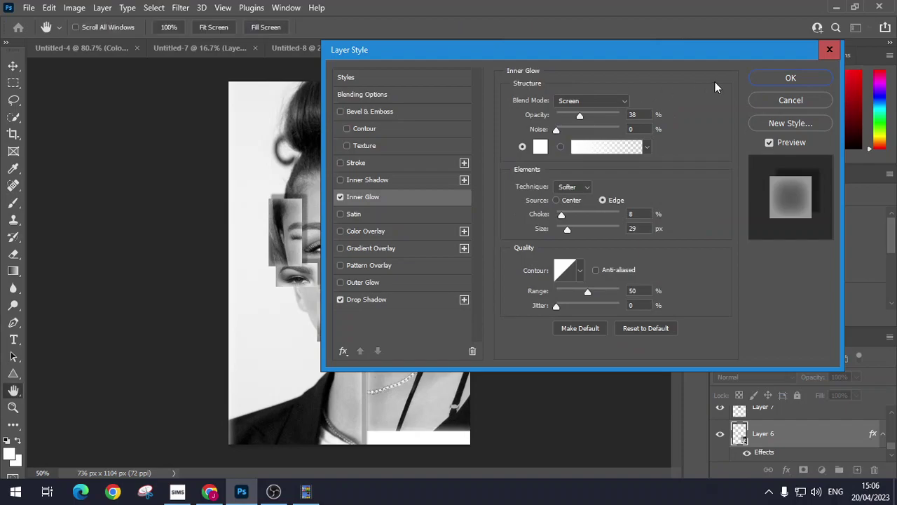
click(791, 77)
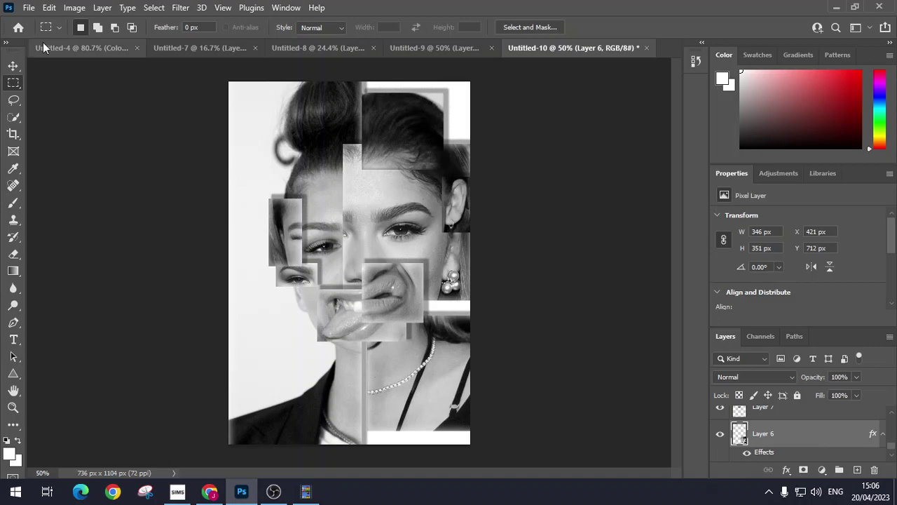
click(73, 8)
Step: Set Layer 6's Brightness/Contrast to brightness -40 and contrast 16
mouse_move(96, 41)
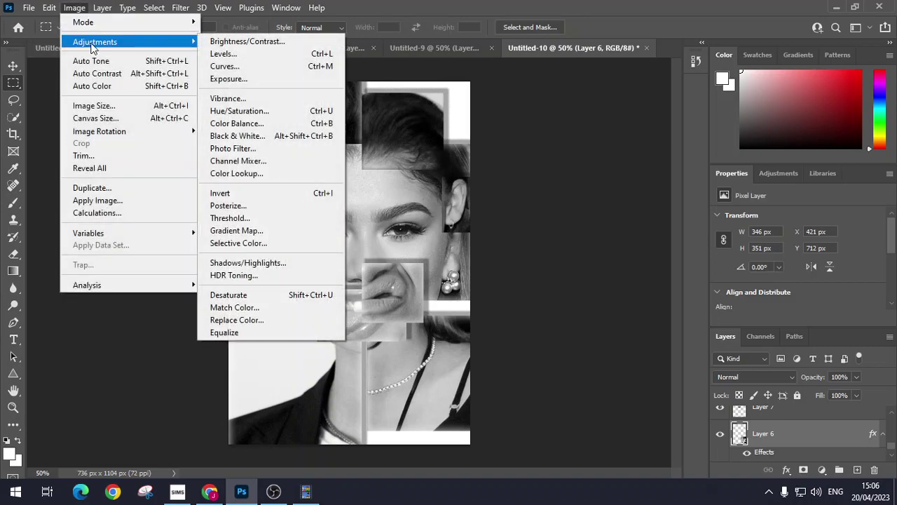
click(292, 41)
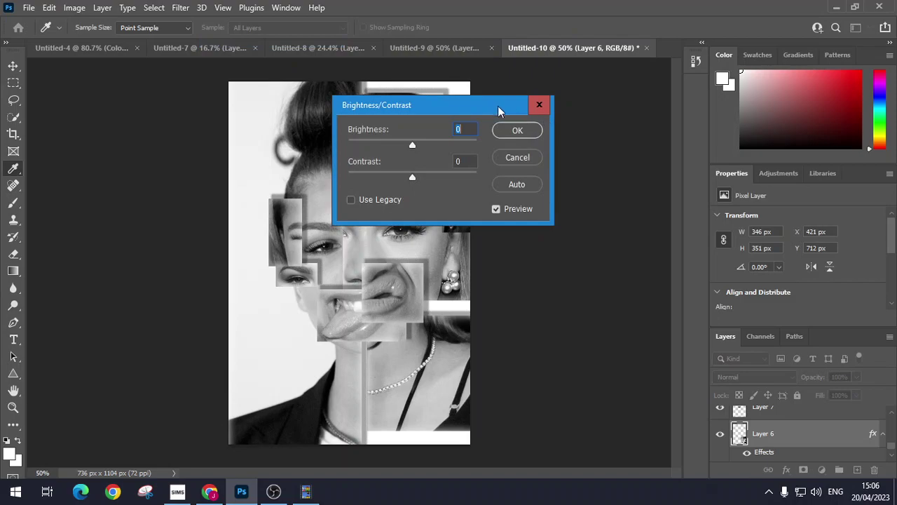
drag(464, 110, 648, 88)
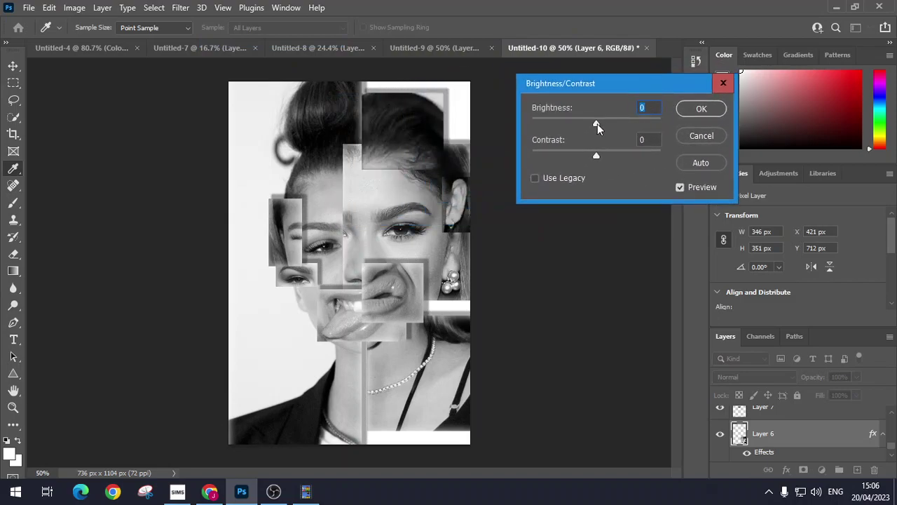
drag(597, 124, 579, 124)
mouse_move(595, 154)
mouse_down()
mouse_move(616, 152)
mouse_move(564, 157)
mouse_move(601, 155)
mouse_up()
click(699, 110)
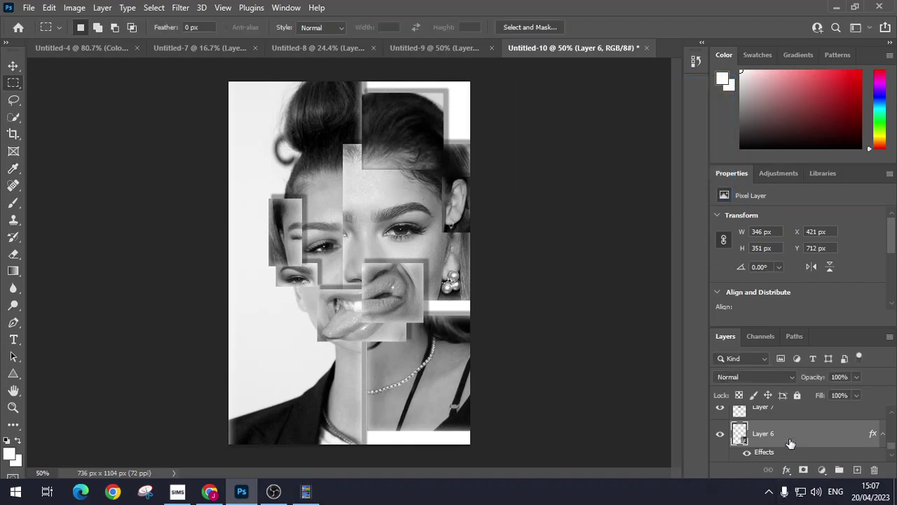
Step: Color-balance Layer 8's midtones to +40 toward red and -26 toward yellow
scroll(802, 443, up, 2)
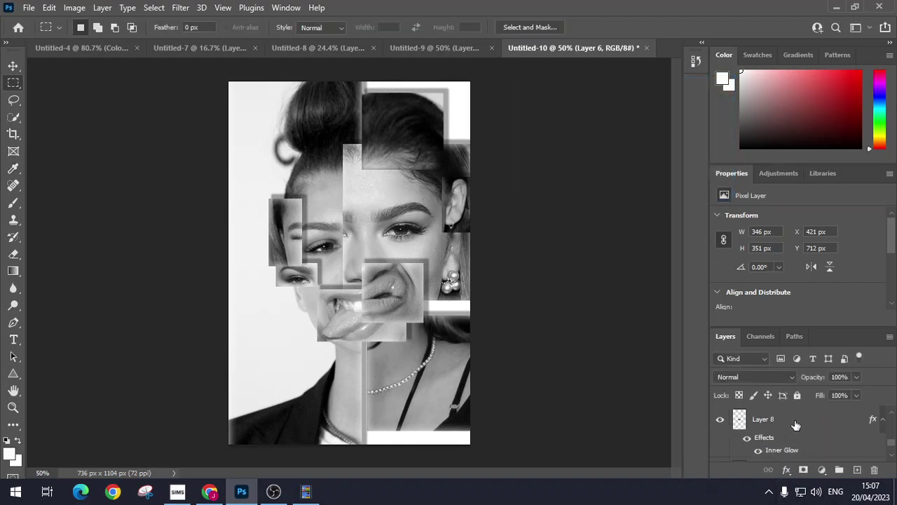
click(806, 425)
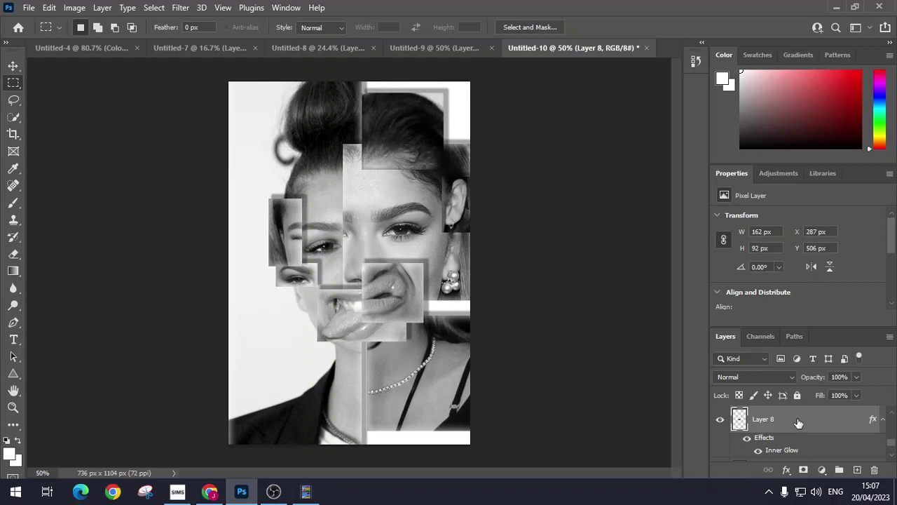
double_click(801, 422)
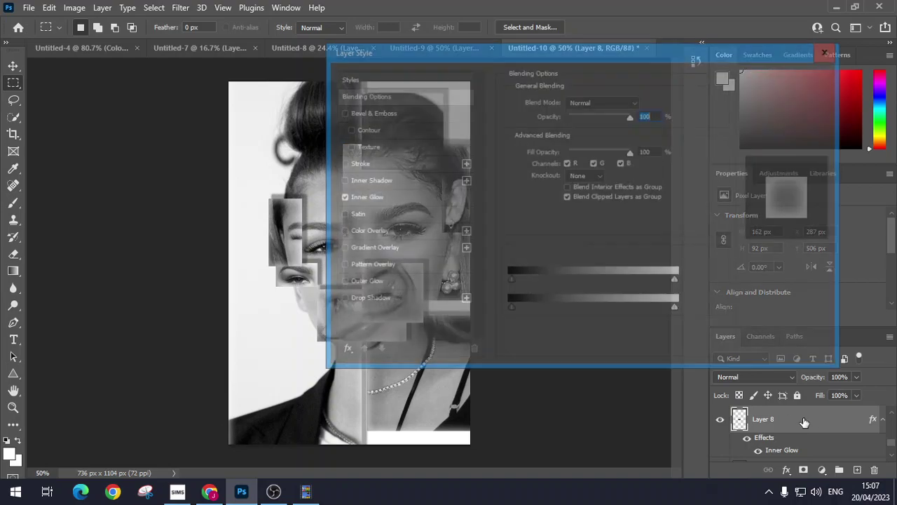
click(830, 49)
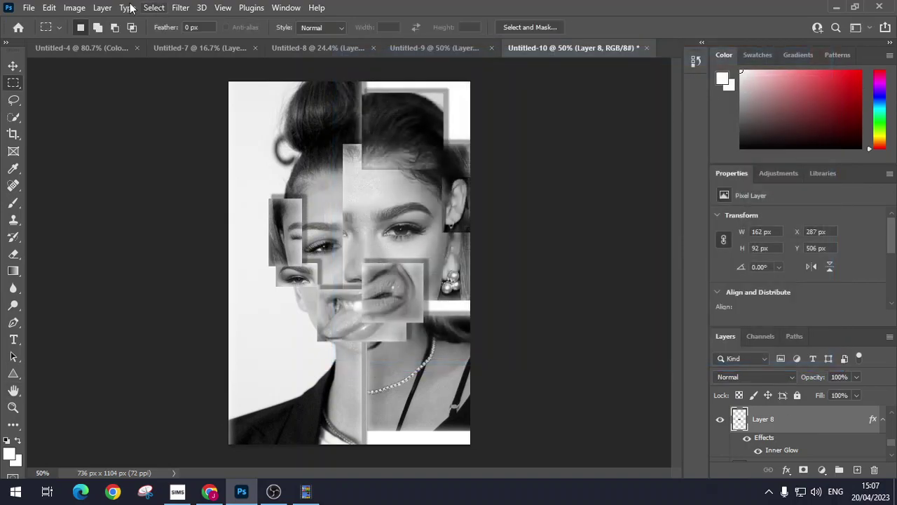
click(74, 7)
mouse_move(114, 45)
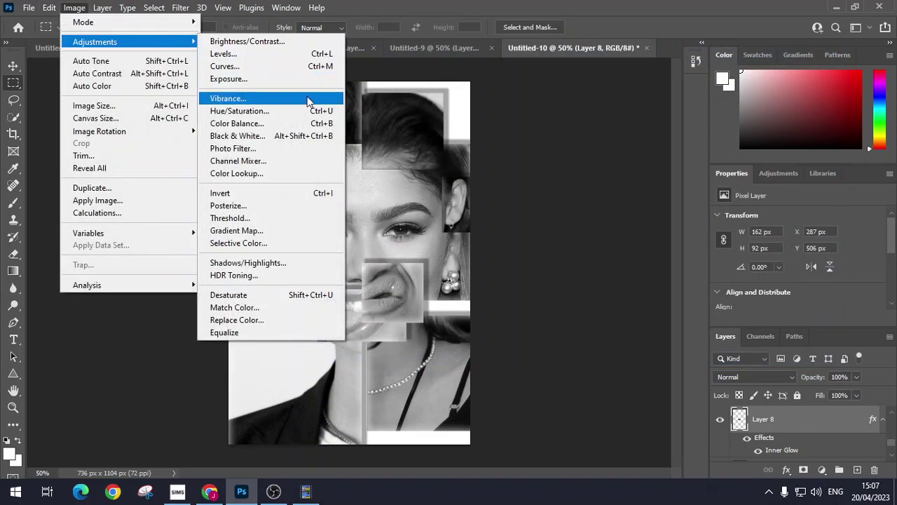
click(306, 124)
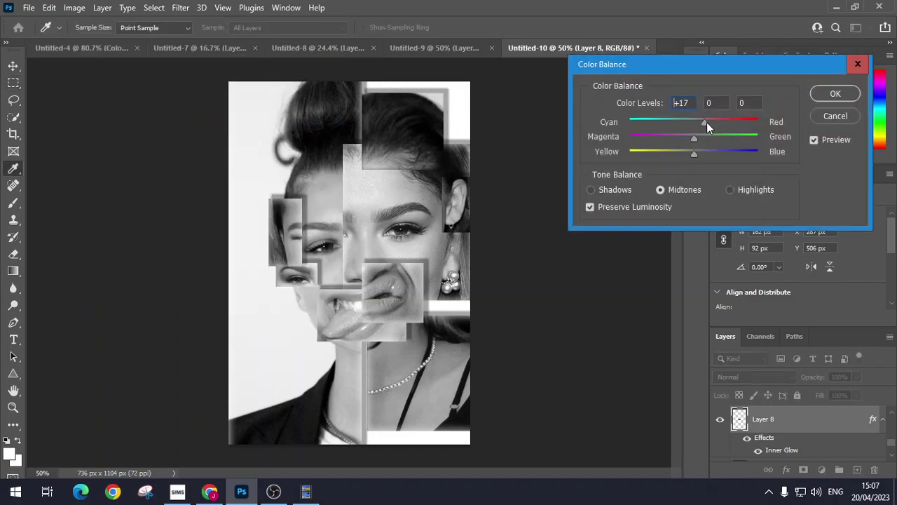
drag(707, 124, 721, 123)
drag(693, 154, 677, 154)
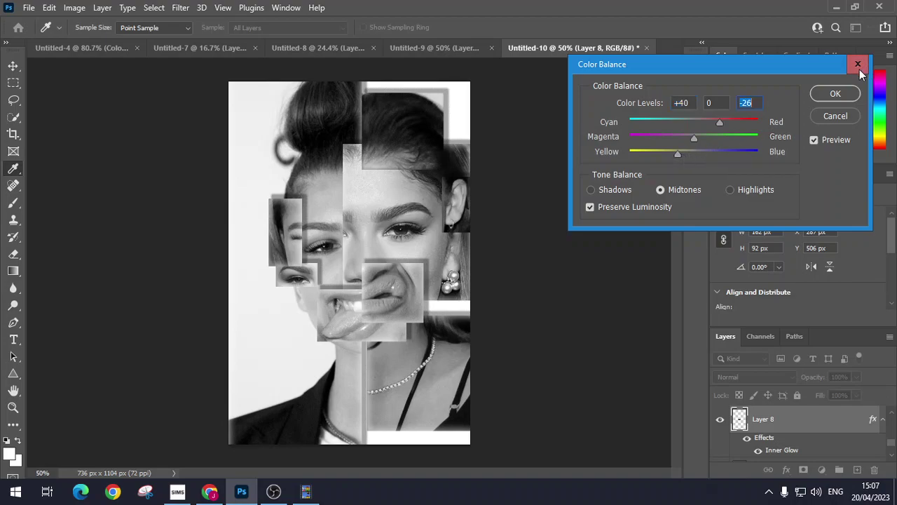
click(827, 93)
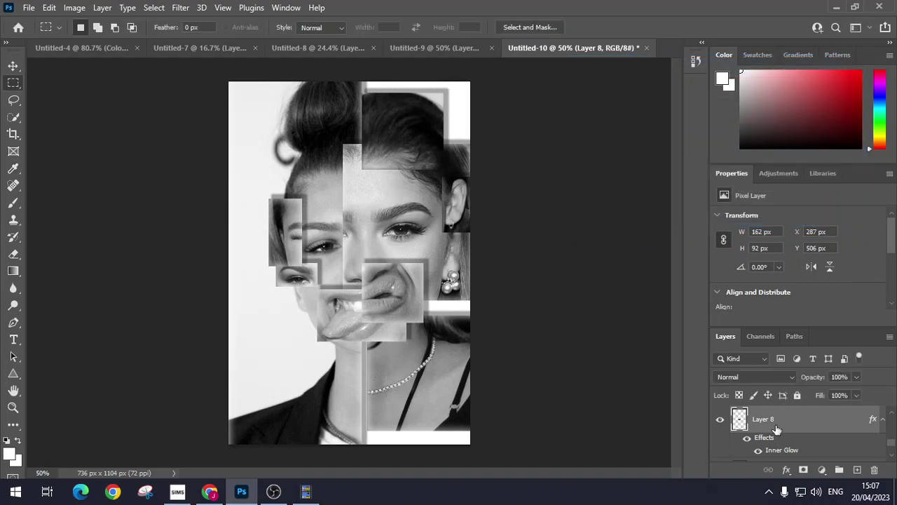
scroll(814, 428, down, 5)
click(815, 428)
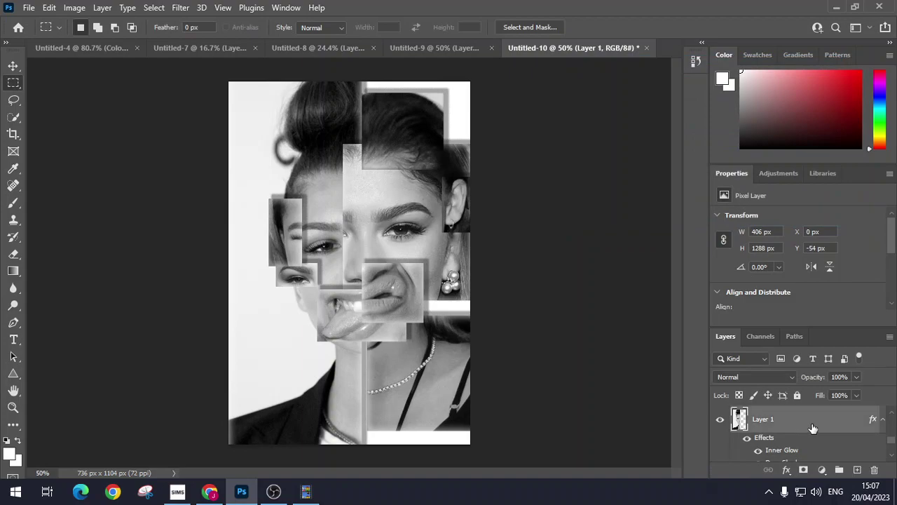
Step: Convert Layer 1 to black and white with Reds at 34 and Blues at 126
double_click(813, 427)
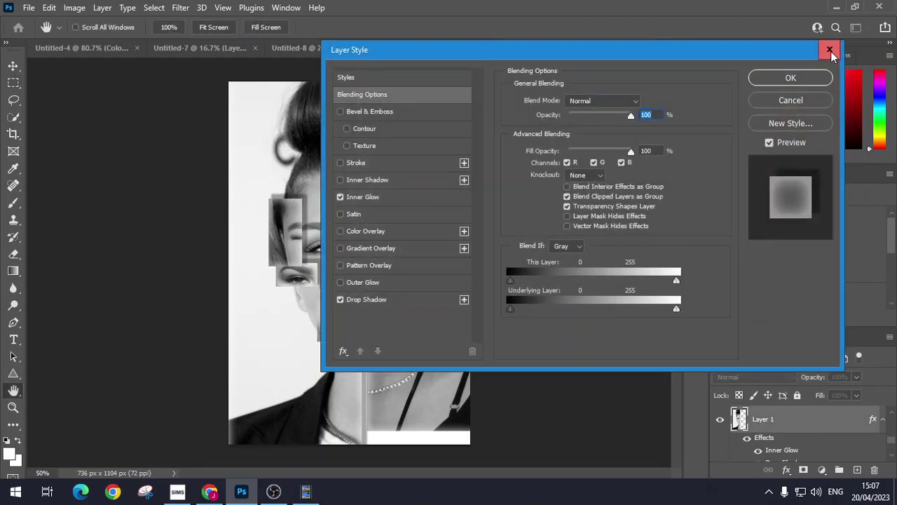
click(830, 51)
click(74, 7)
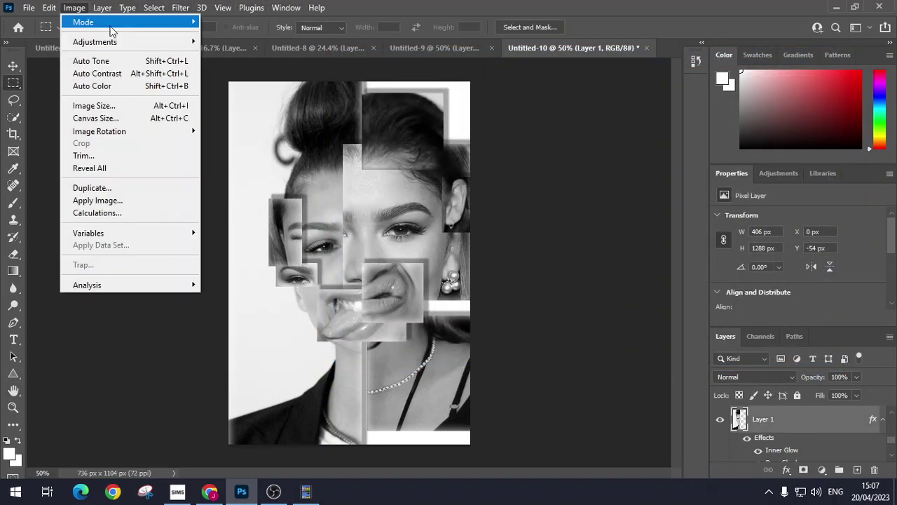
mouse_move(155, 42)
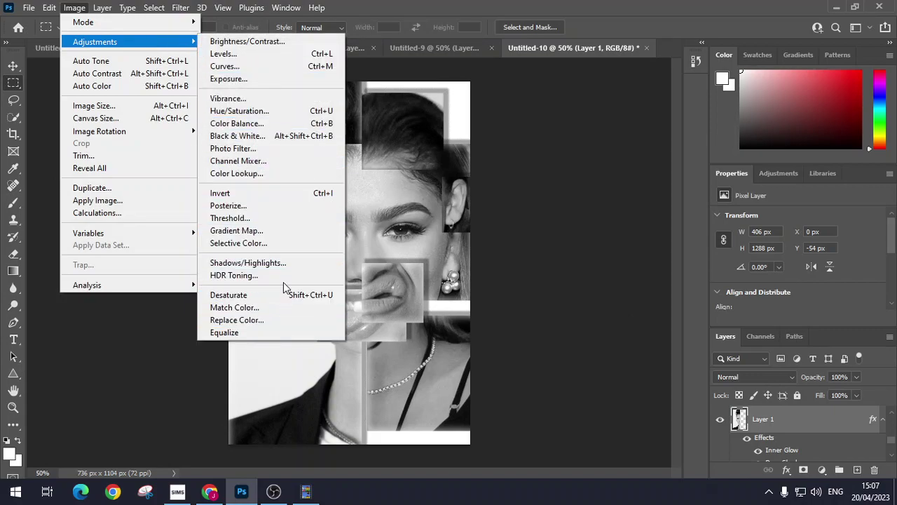
click(291, 138)
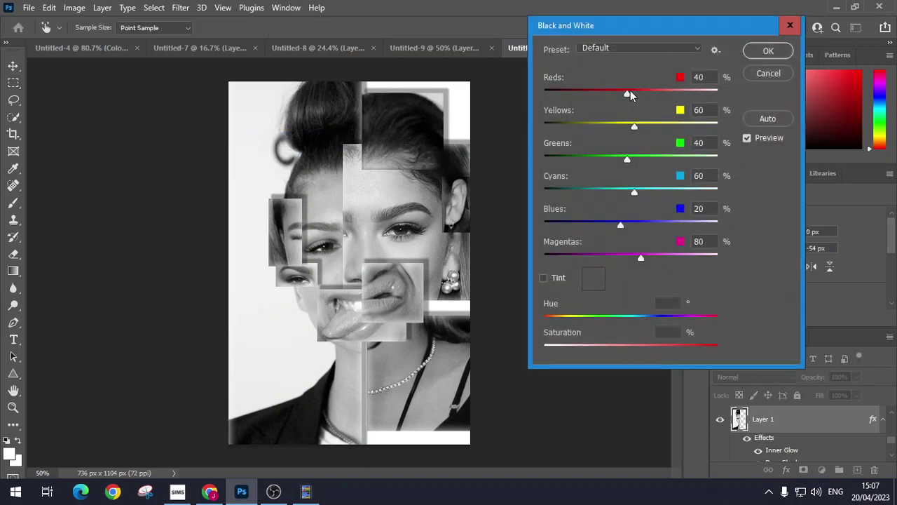
mouse_move(626, 94)
mouse_down()
mouse_move(687, 95)
mouse_move(611, 99)
mouse_move(653, 97)
mouse_move(625, 99)
mouse_up()
drag(622, 232, 654, 228)
click(768, 52)
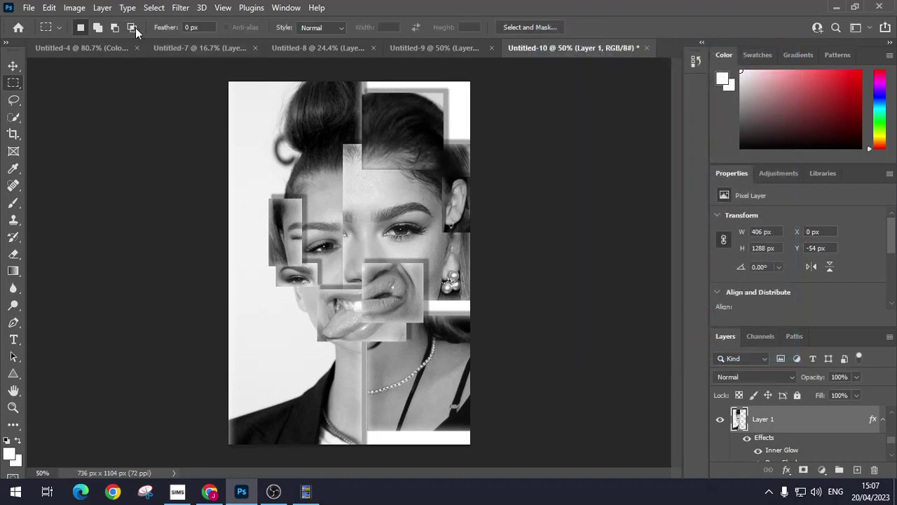
Step: Apply an Exposure adjustment of +0.55 with gamma 0.90 to Layer 1
click(75, 8)
mouse_move(115, 42)
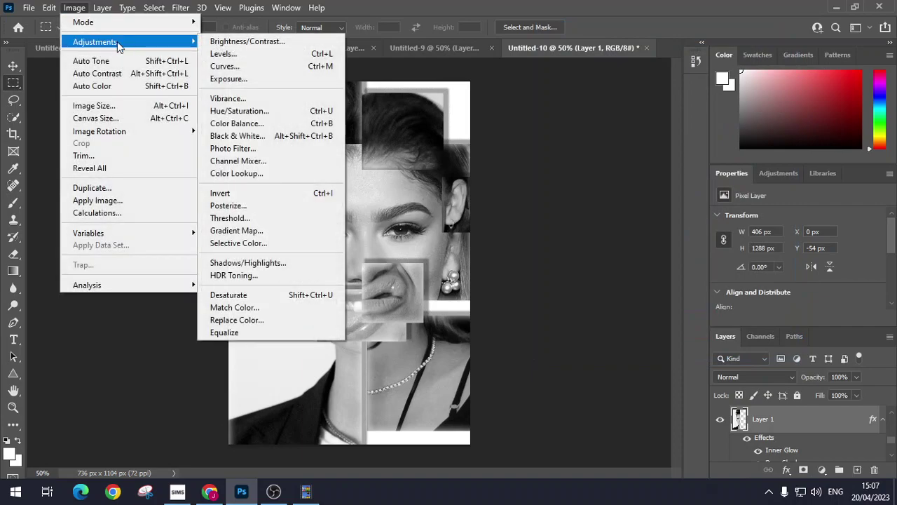
click(230, 78)
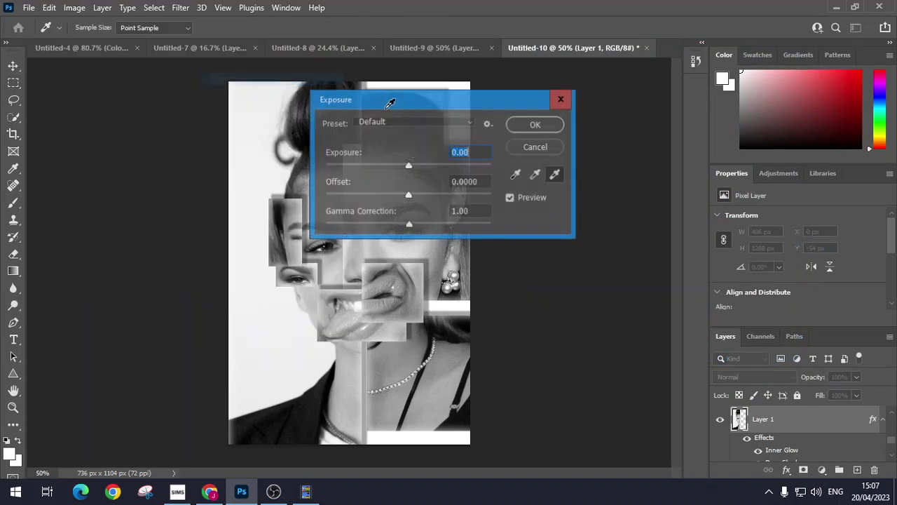
drag(452, 96, 644, 93)
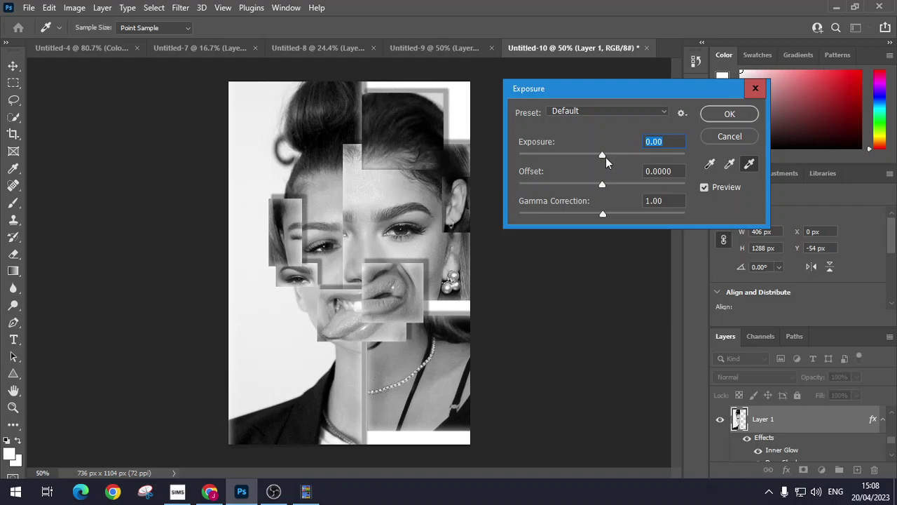
mouse_move(606, 157)
mouse_down()
mouse_move(581, 156)
mouse_move(610, 155)
mouse_up()
drag(603, 215, 614, 211)
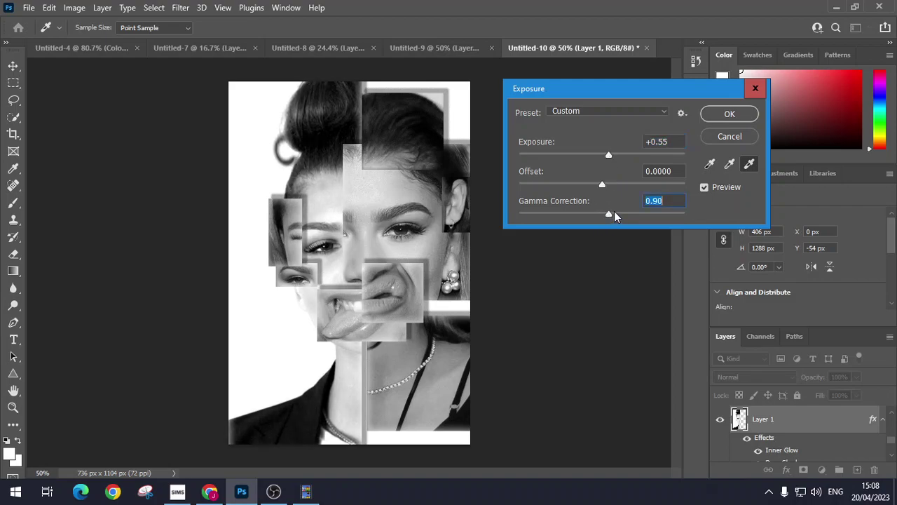
click(712, 114)
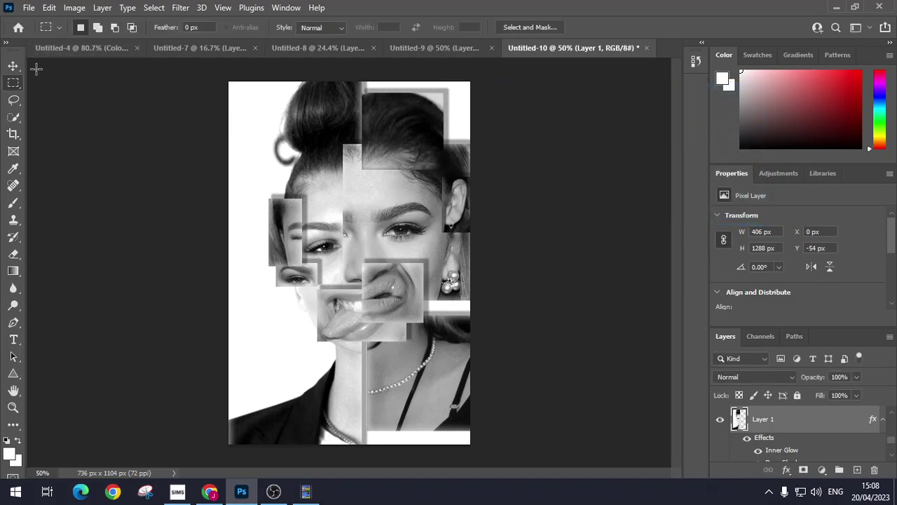
click(13, 66)
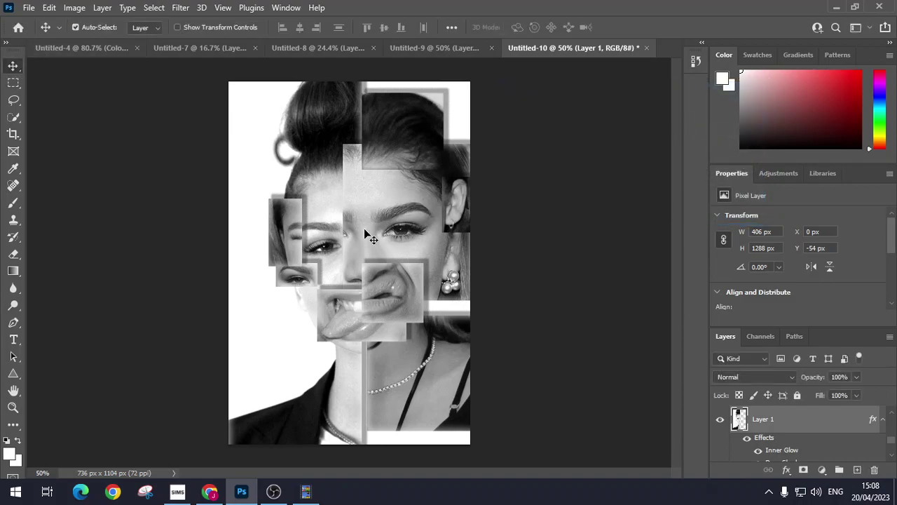
Step: Select the mouth patch layer and apply Brightness/Contrast with brightness 9 and contrast -6
click(335, 315)
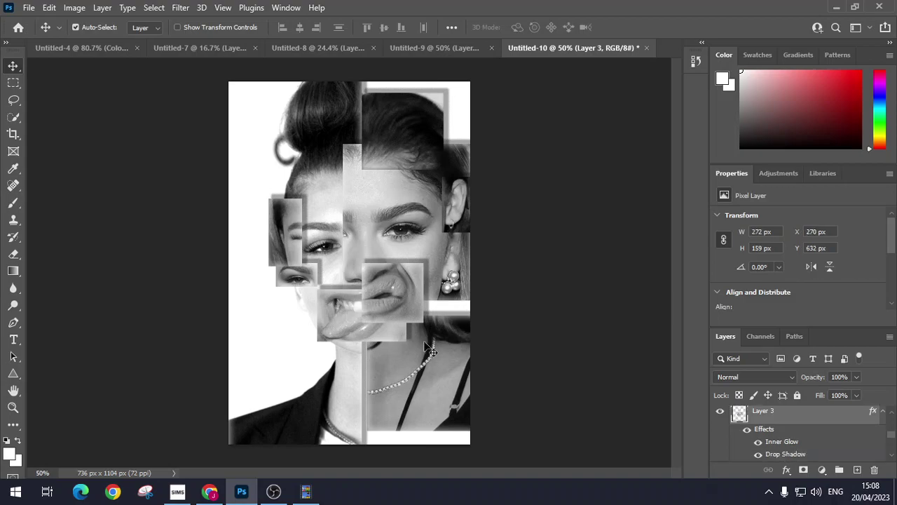
click(75, 7)
mouse_move(112, 42)
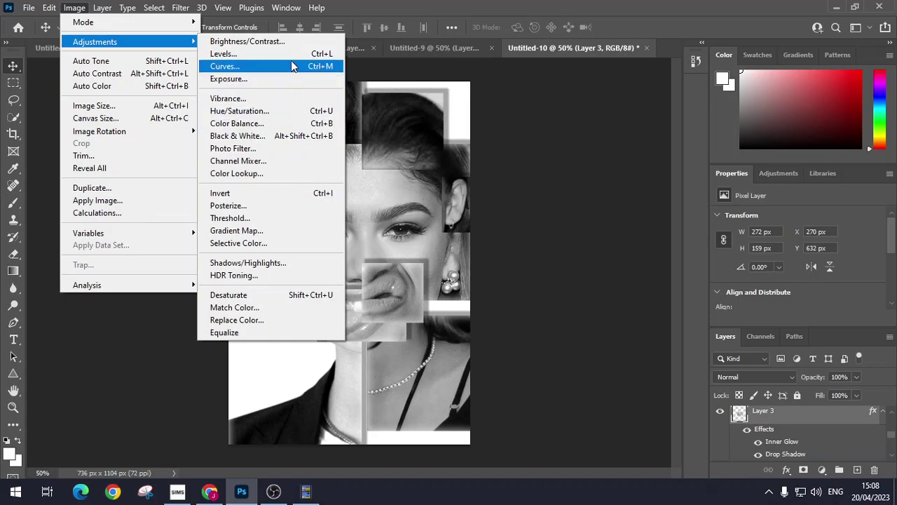
click(293, 42)
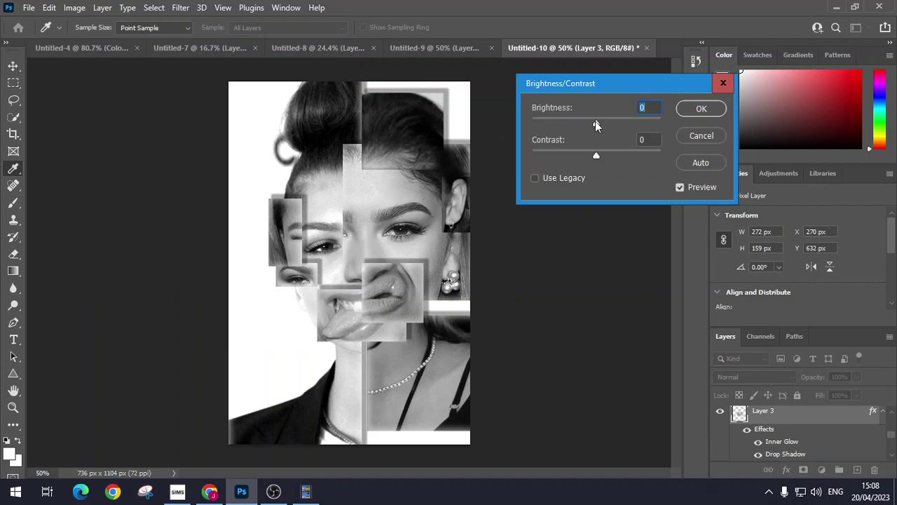
drag(597, 121, 586, 126)
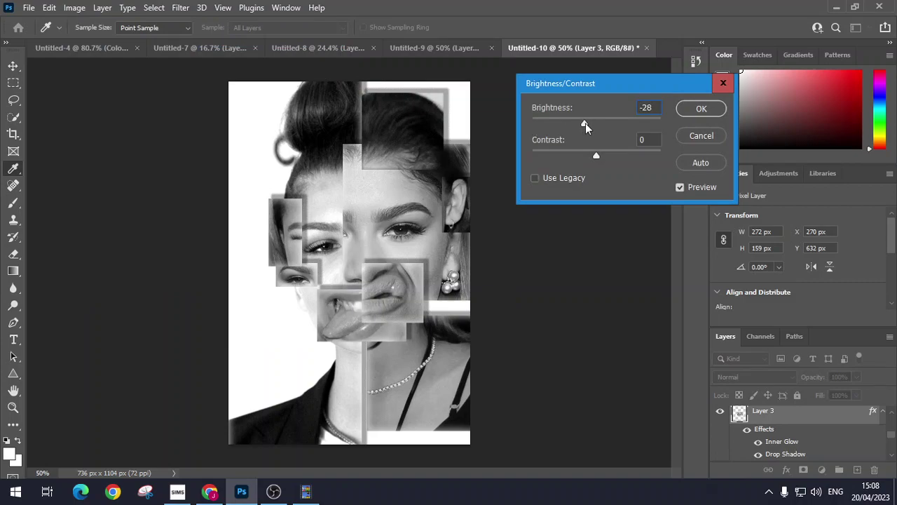
drag(585, 125, 589, 159)
click(697, 109)
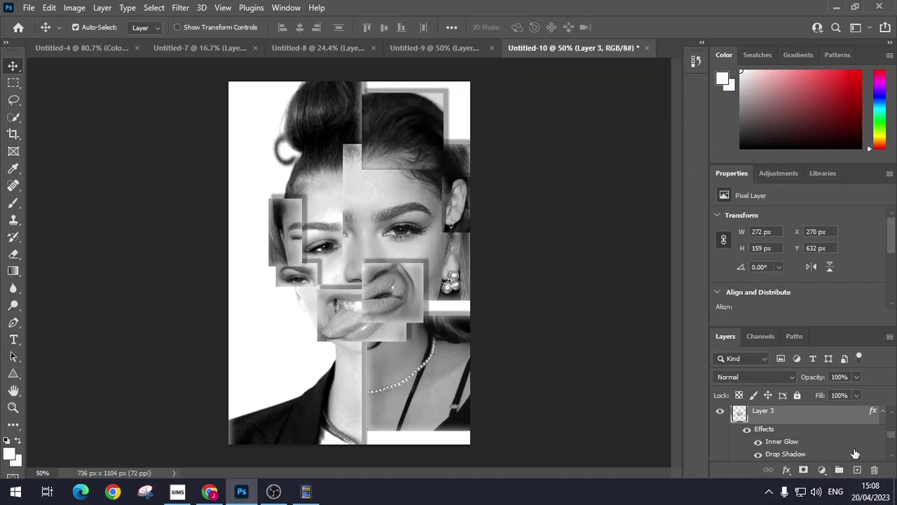
scroll(855, 432, down, 2)
Step: Unlock the Background, add a pale yellow #f5f8be Solid Color fill layer, and snip the canvas
click(804, 452)
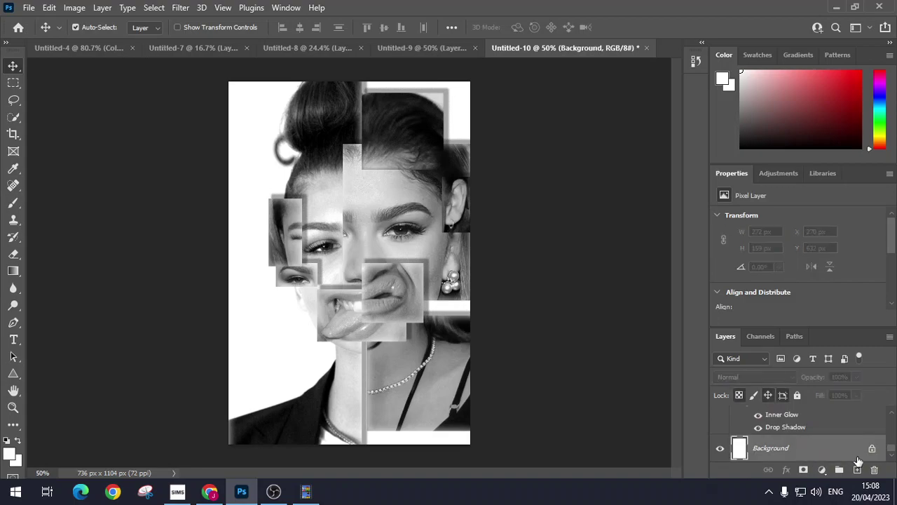
click(872, 448)
click(823, 471)
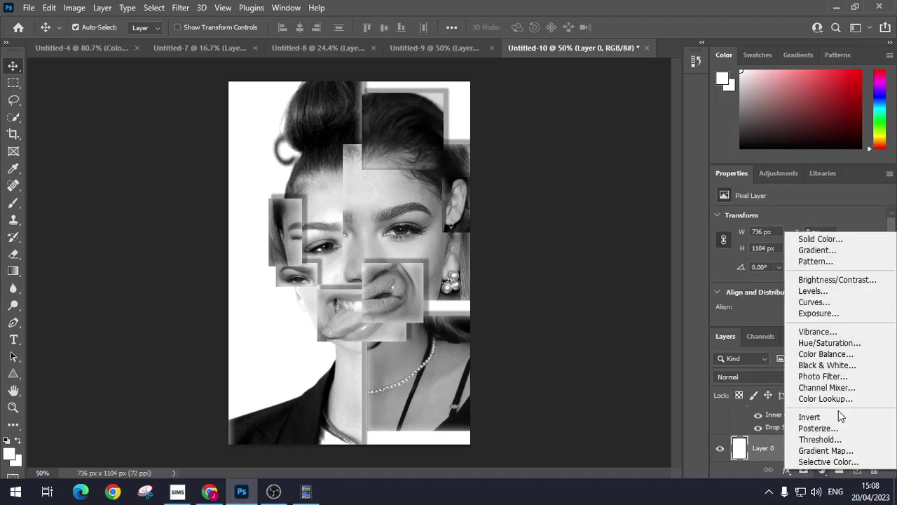
click(762, 237)
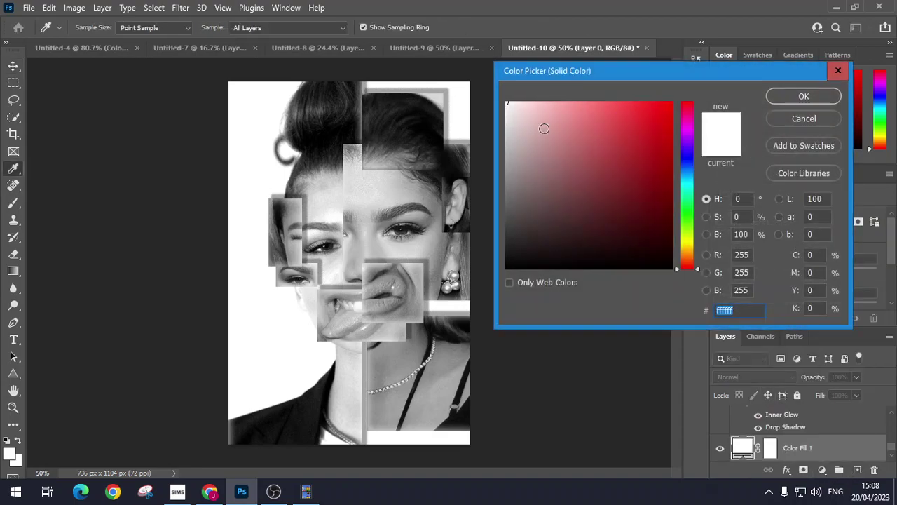
drag(544, 128, 519, 139)
drag(692, 265, 689, 239)
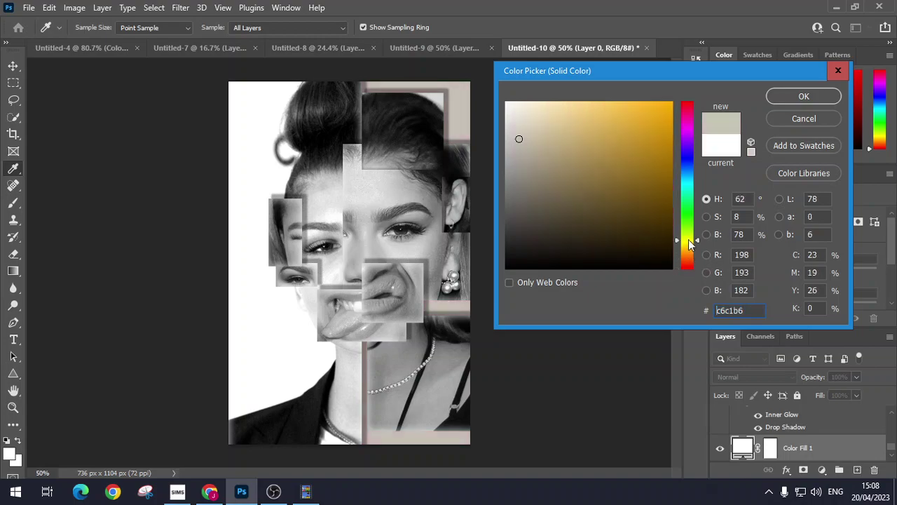
drag(508, 130, 543, 106)
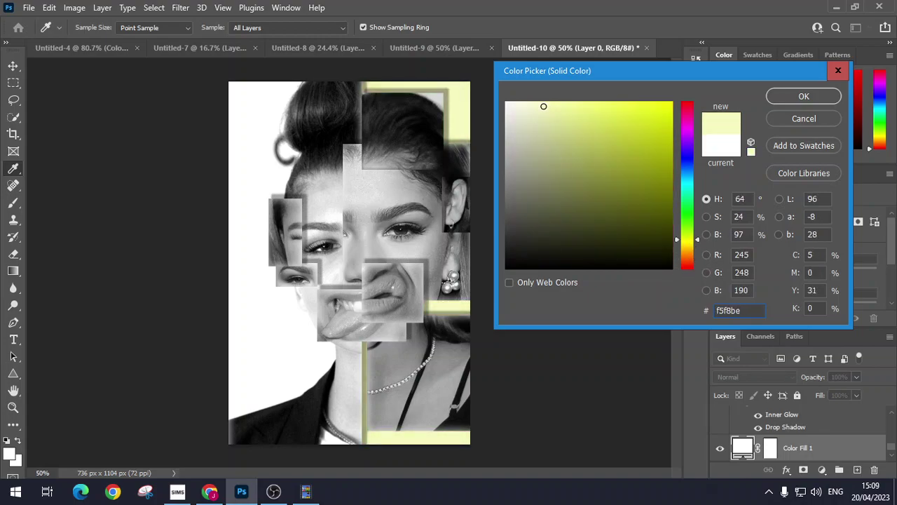
click(804, 96)
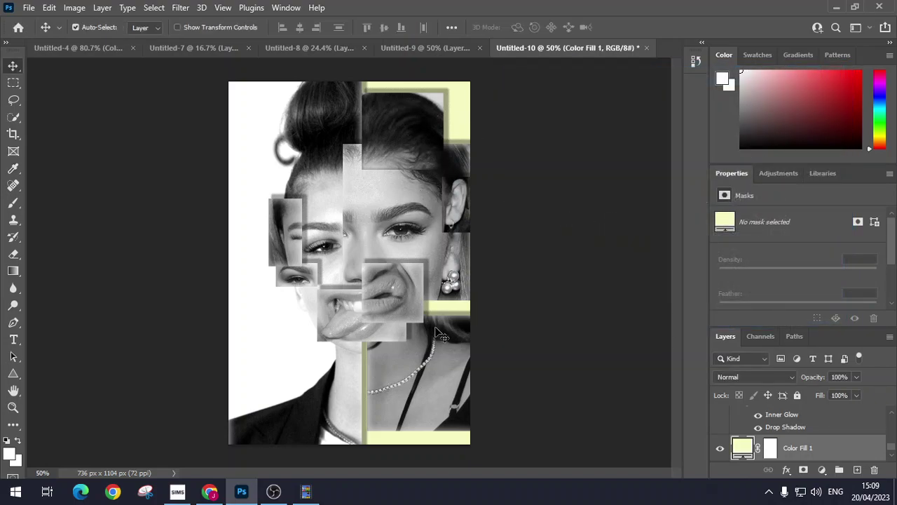
key(super+shift+s)
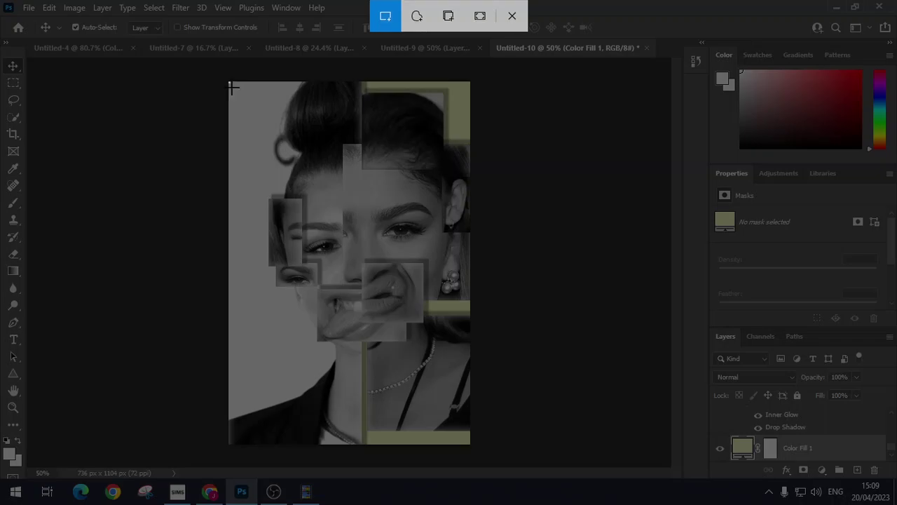
drag(229, 82, 471, 445)
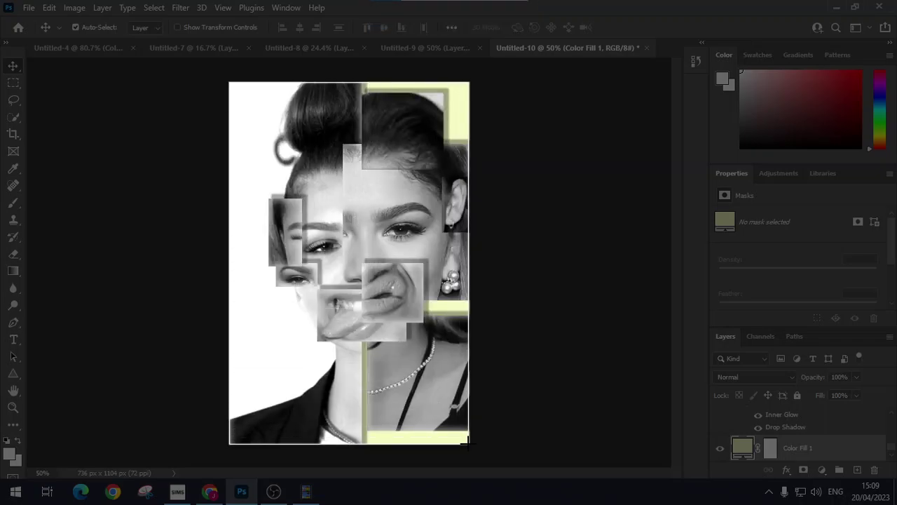
Step: Paste the collage onto the title slide, enlarged at the right beside the portrait, then return to OBS
click(209, 492)
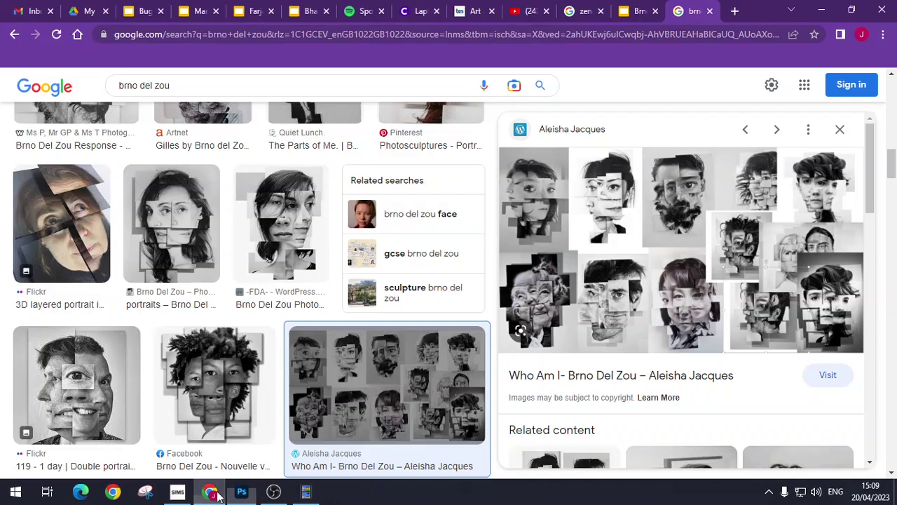
click(637, 11)
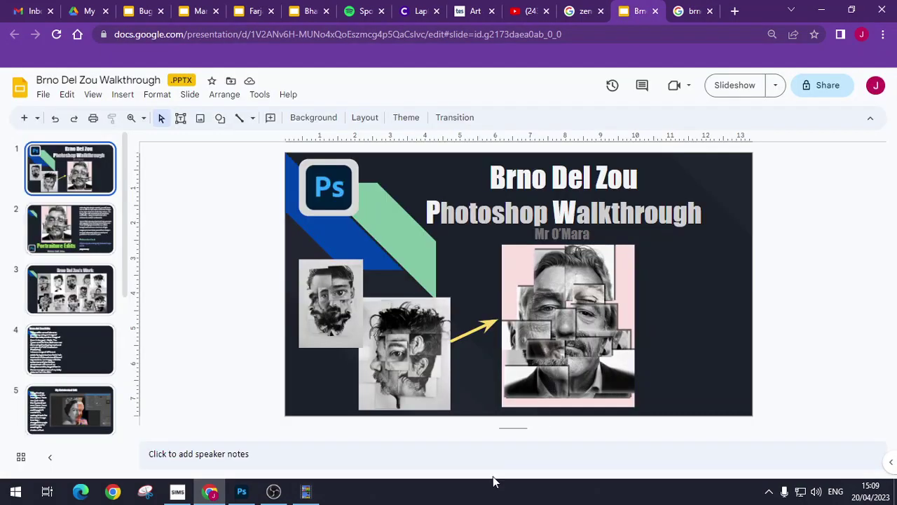
key(ctrl+v)
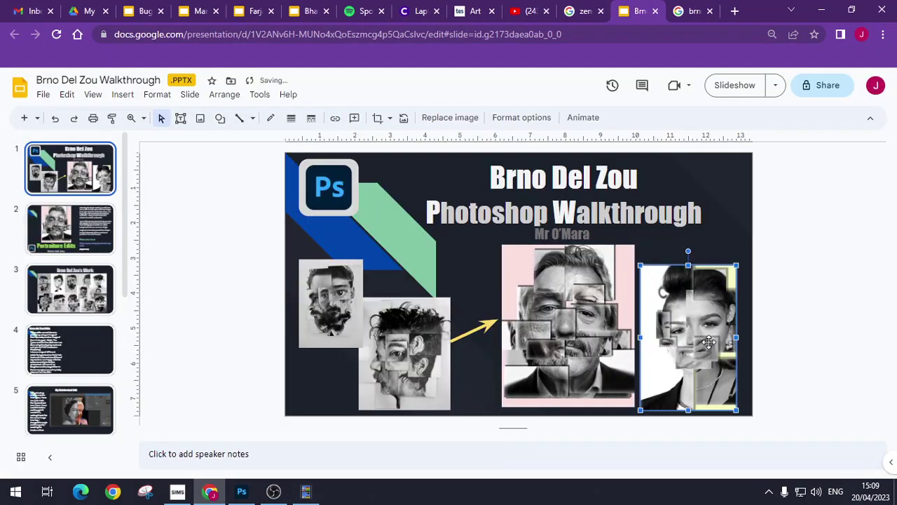
mouse_move(709, 342)
mouse_down()
mouse_move(720, 309)
mouse_move(720, 330)
mouse_up()
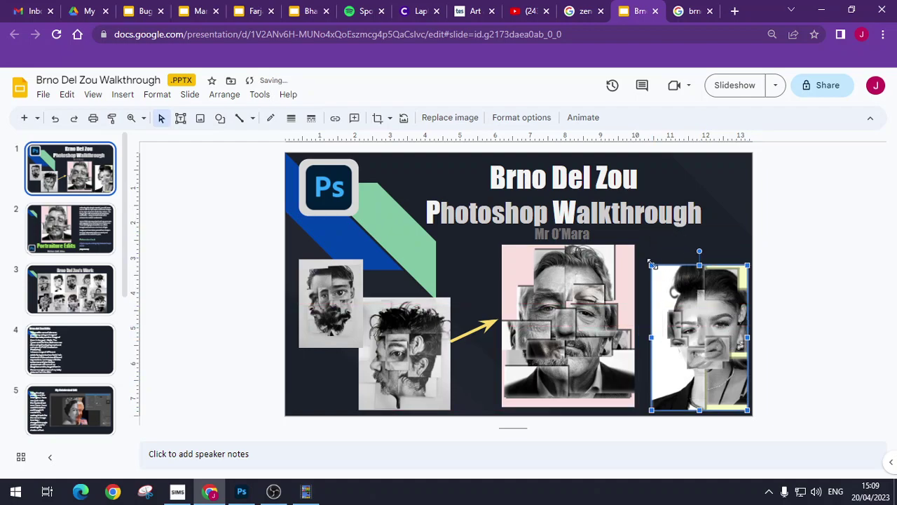
drag(649, 264, 626, 226)
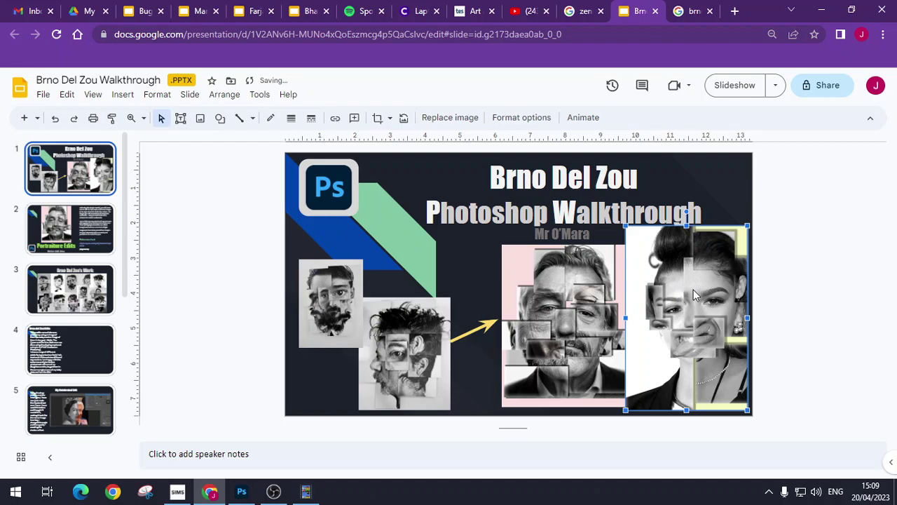
key(Down)
click(838, 273)
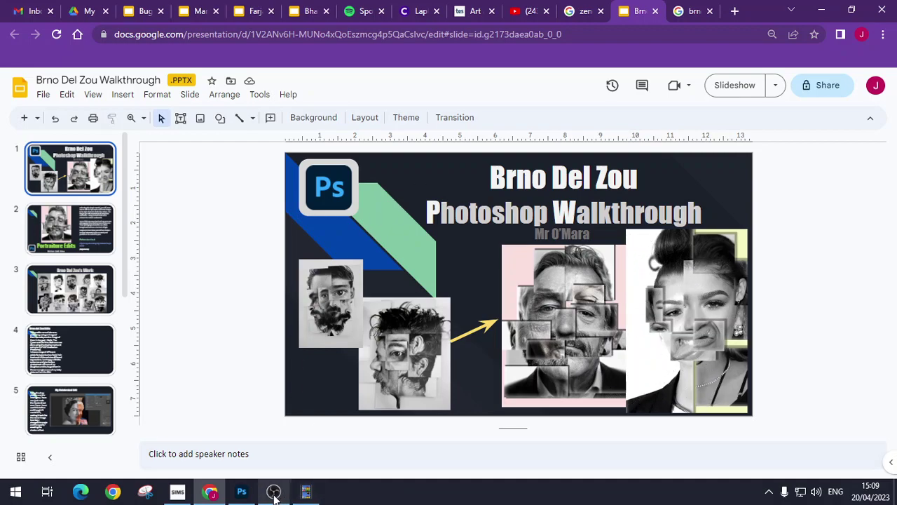
mouse_move(274, 496)
click(273, 428)
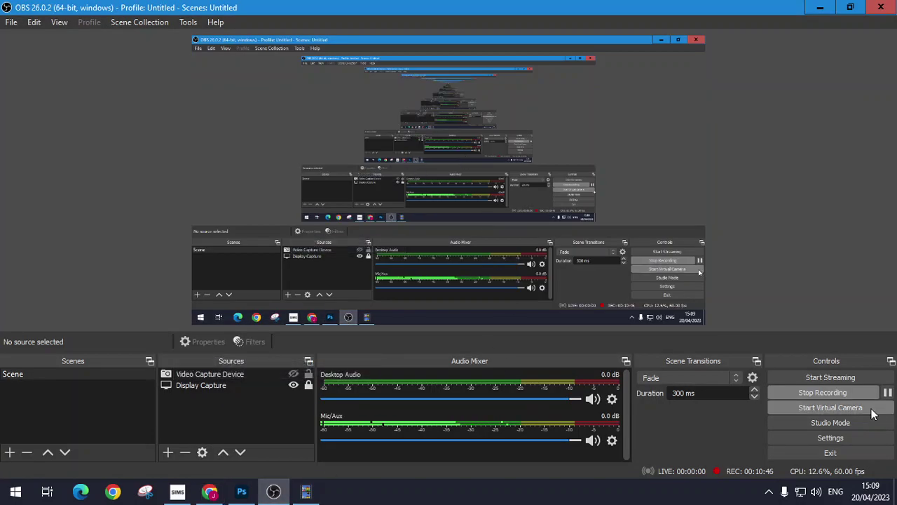